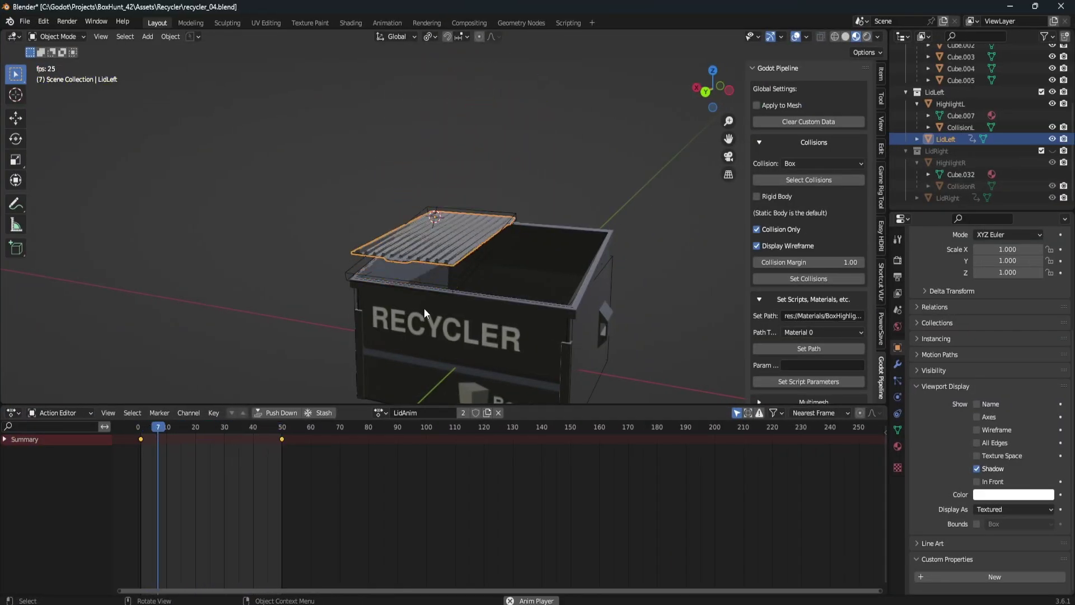
# Step: Stop the left lid's animation playback and inspect the HighlightL wireframe box over the recycler's opening
pyautogui.press('space')
pyautogui.moveTo(450, 284)
pyautogui.mouseDown(button='middle')
pyautogui.moveTo(539, 284)
pyautogui.moveTo(466, 287)
pyautogui.mouseUp(button='middle')
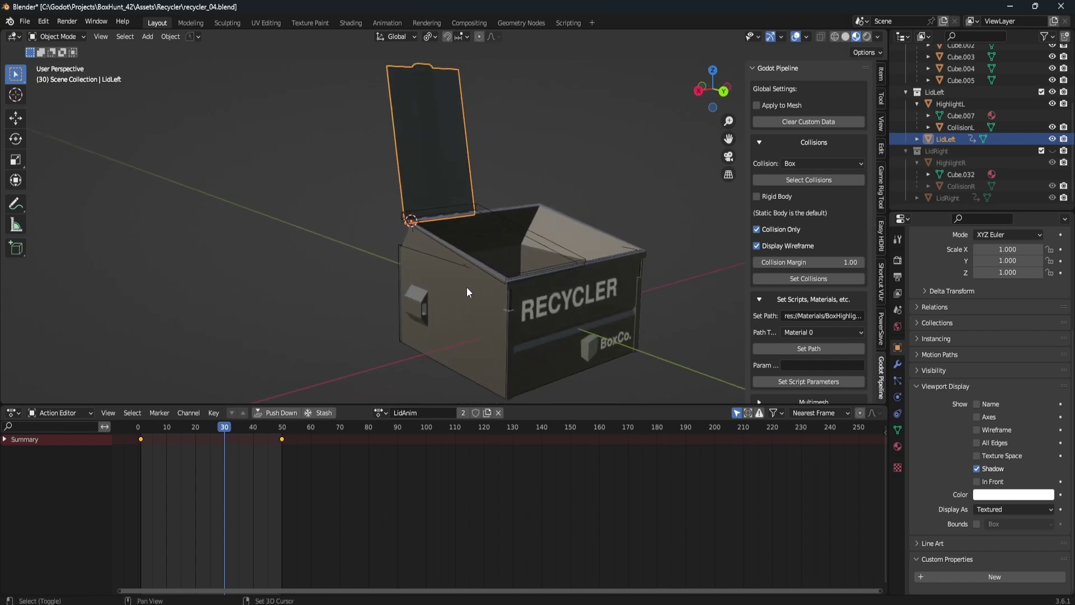
pyautogui.scroll(3, 568, 324)
pyautogui.click(567, 319)
pyautogui.press('g')
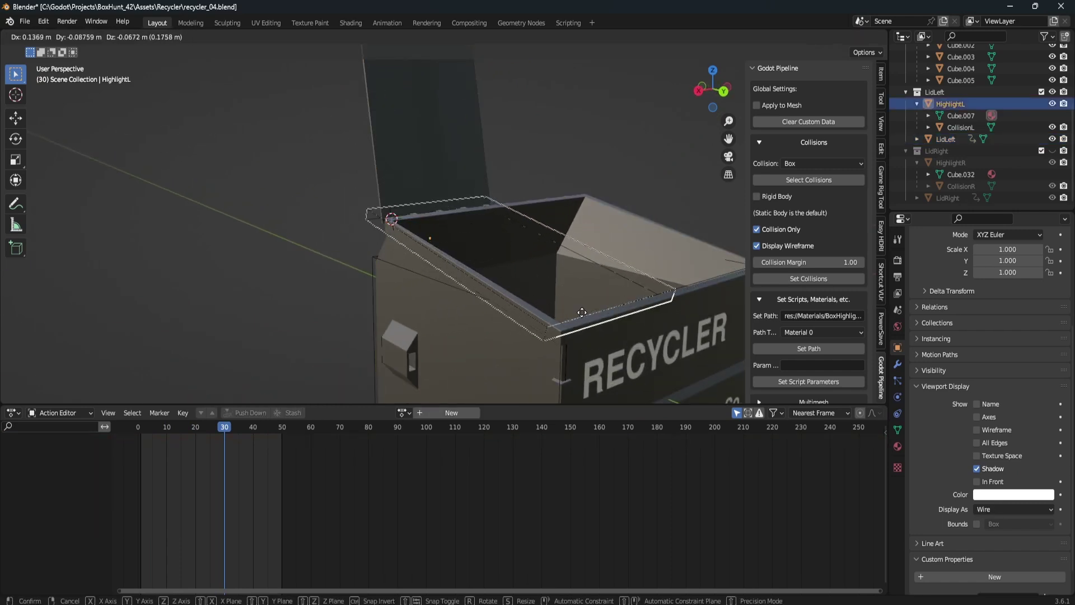
pyautogui.rightClick(582, 313)
pyautogui.scroll(-4, 592, 314)
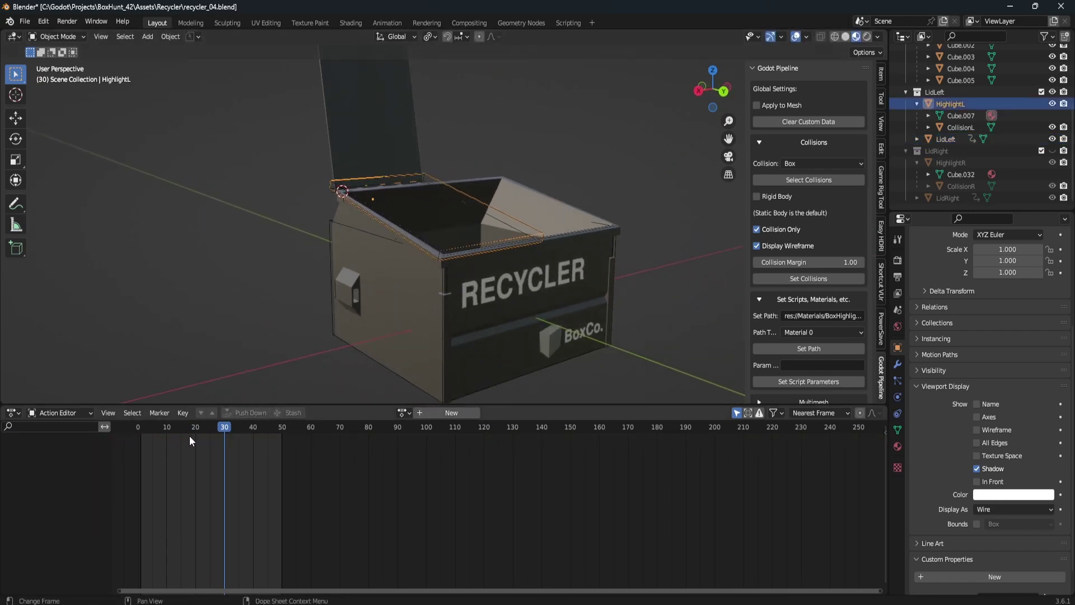
# Step: Rewind the timeline to frame 1, and swap the displayed lid by hiding the LidLeft collection and showing LidRight
pyautogui.moveTo(213, 423); pyautogui.dragTo(141, 431)
pyautogui.moveTo(214, 394); pyautogui.dragTo(504, 286, button='middle')
pyautogui.click(1053, 92)
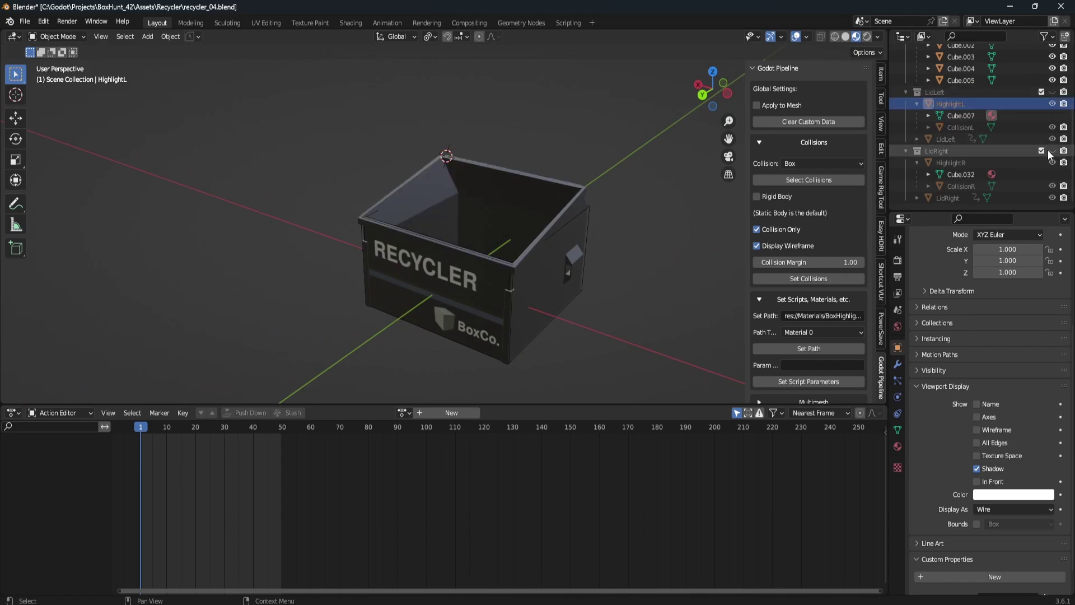
pyautogui.click(1052, 150)
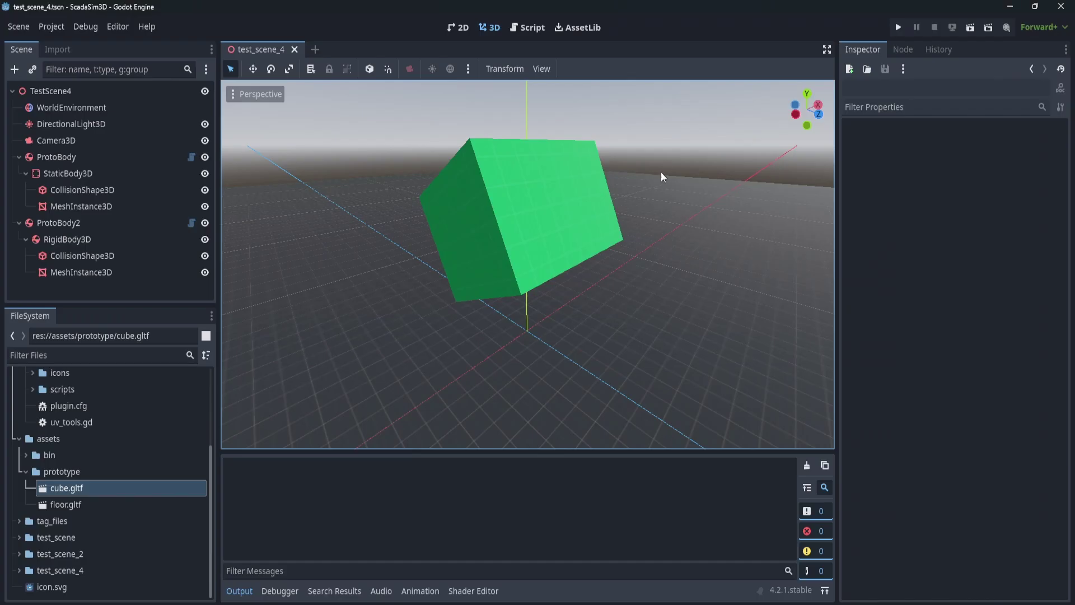
# Step: Switch to Godot and search the asset library for "blender-godot"
pyautogui.moveTo(539, 233); pyautogui.dragTo(569, 153, button='middle')
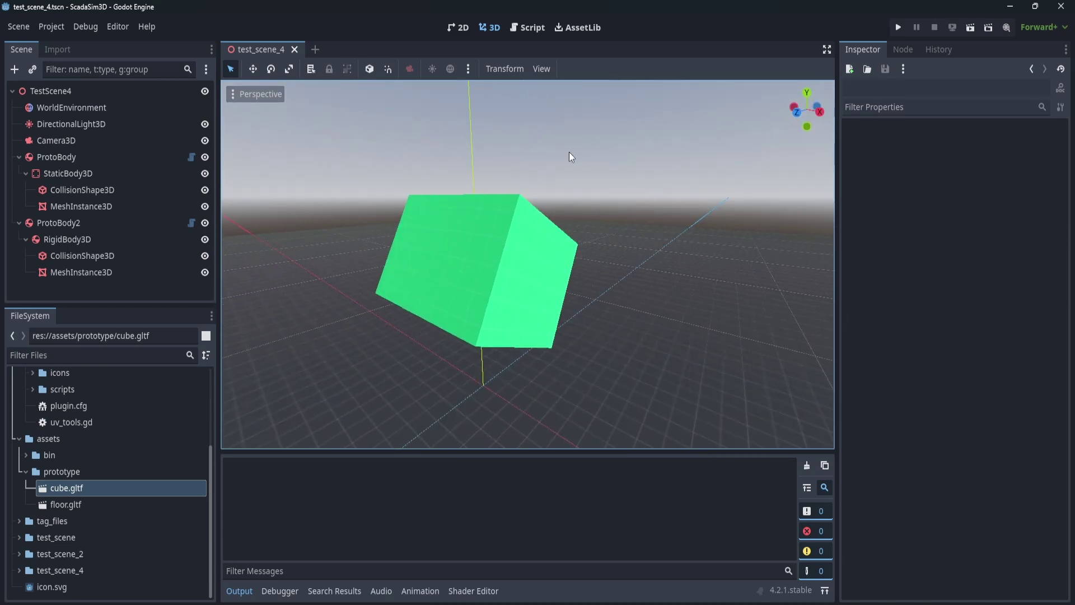
pyautogui.click(585, 28)
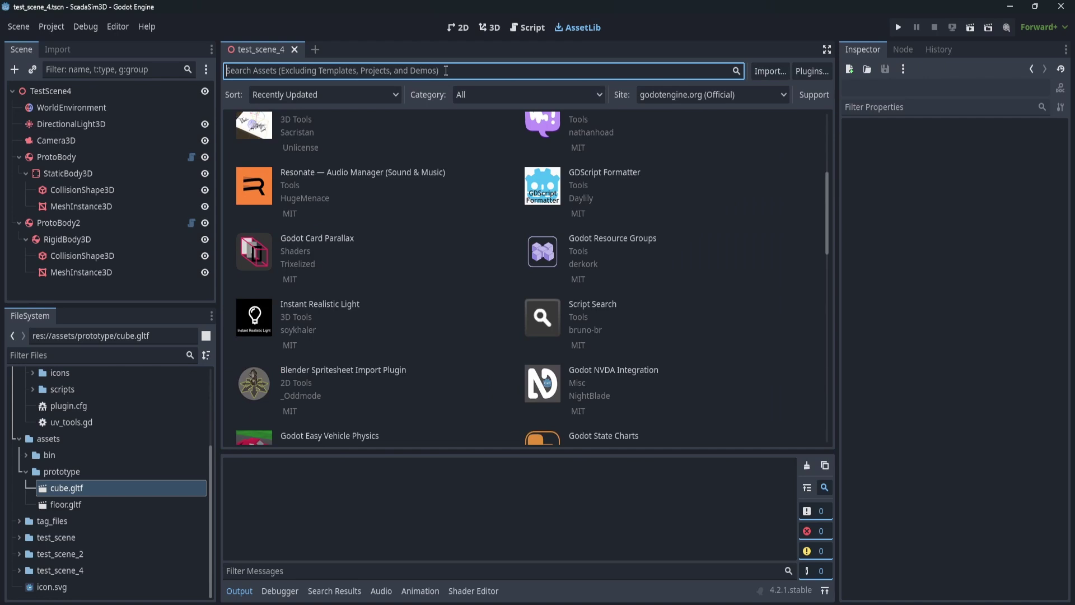
pyautogui.write('blender-godot')
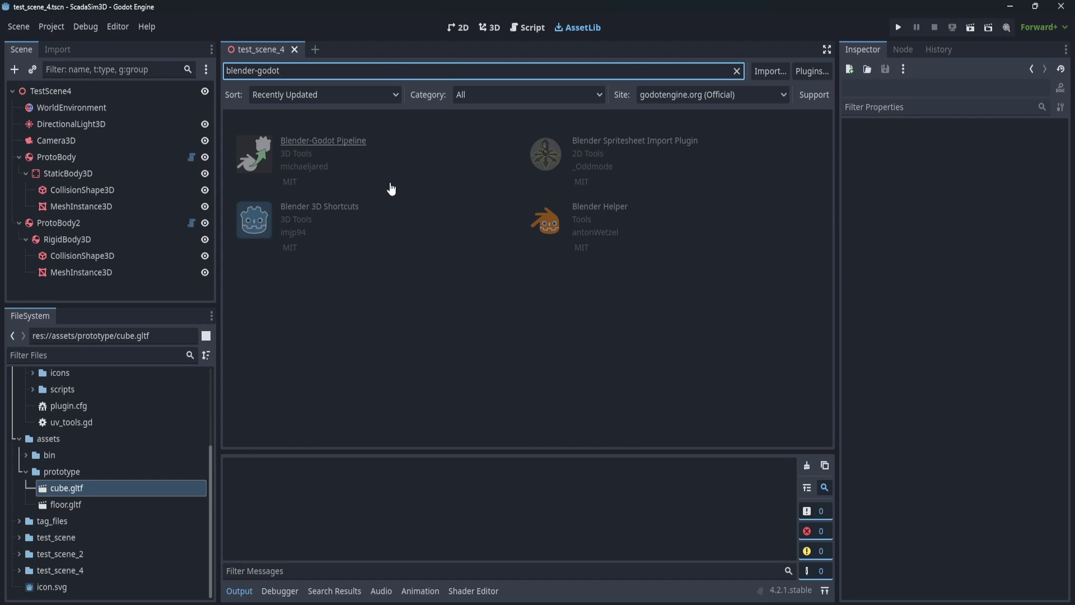
# Step: Download the Blender-Godot Pipeline add-on from the asset library and install it in the project
pyautogui.click(341, 142)
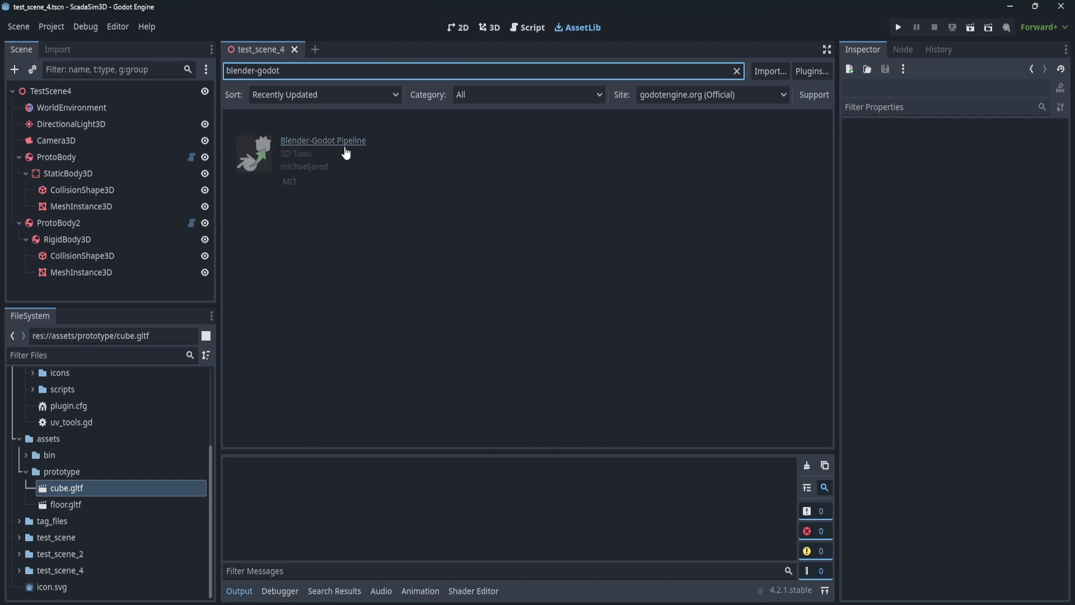
pyautogui.click(434, 453)
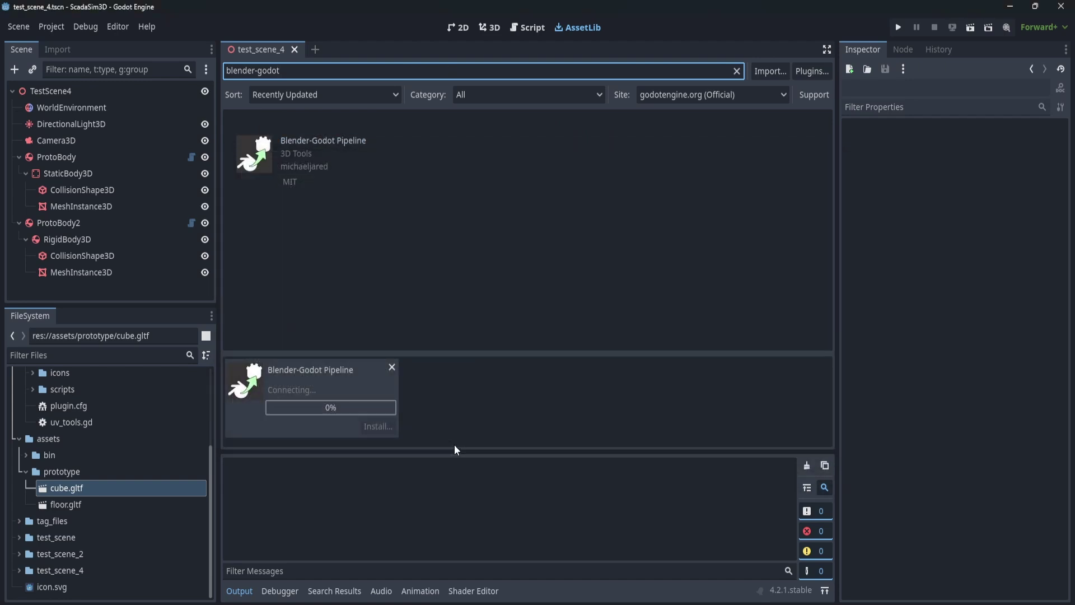
pyautogui.click(474, 494)
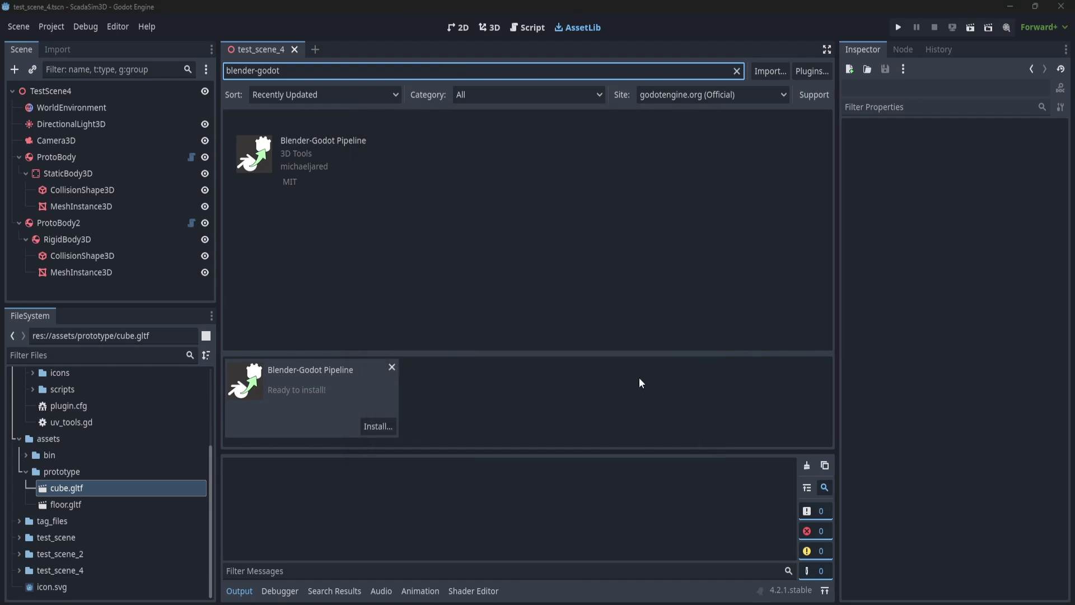
pyautogui.click(497, 335)
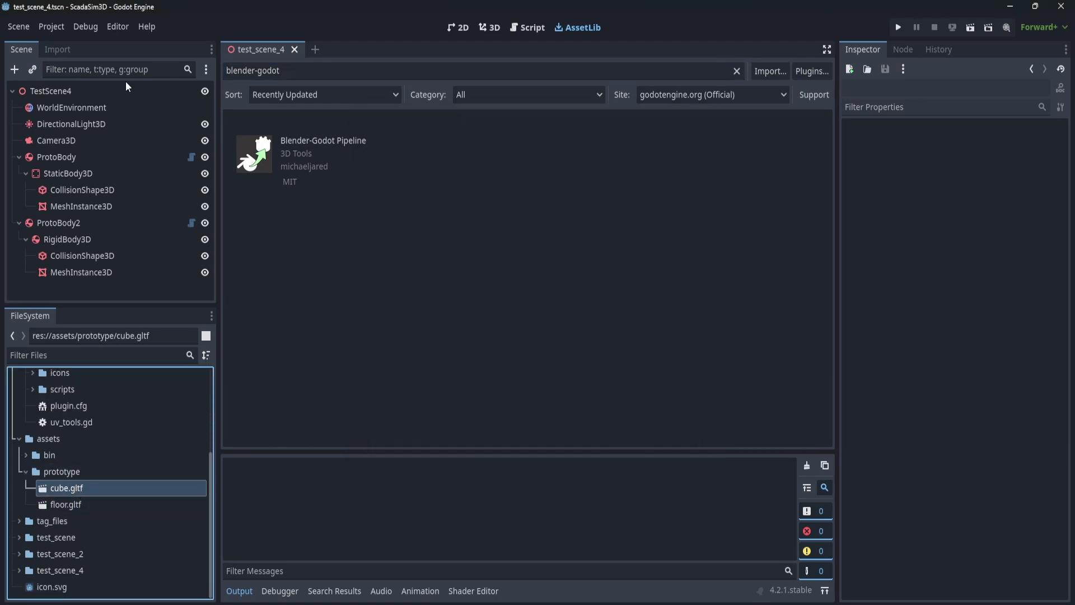
# Step: Set the import script of cube.gltf to GLTFImporter.gd from the addons/blender_godot_pipeline folder
pyautogui.click(57, 49)
pyautogui.scroll(-6, 144, 196)
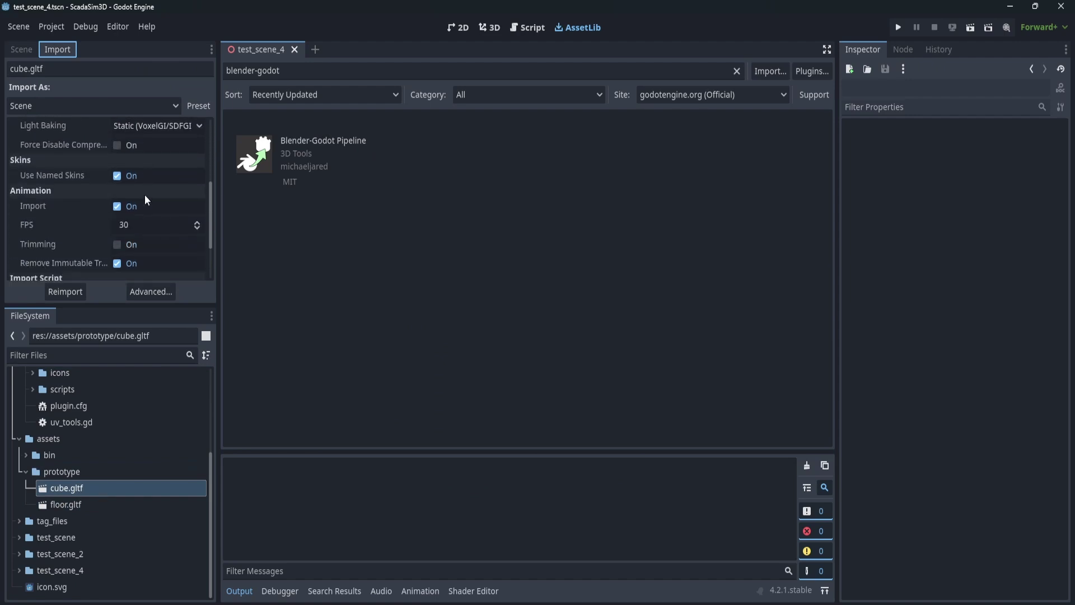
pyautogui.click(197, 217)
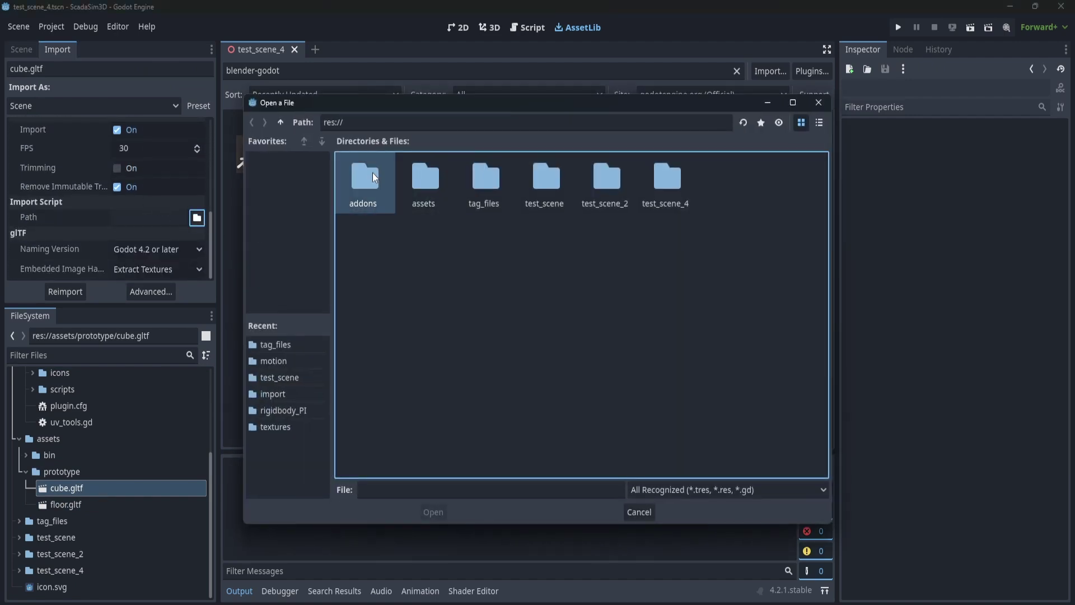
pyautogui.doubleClick(372, 173)
pyautogui.doubleClick(377, 193)
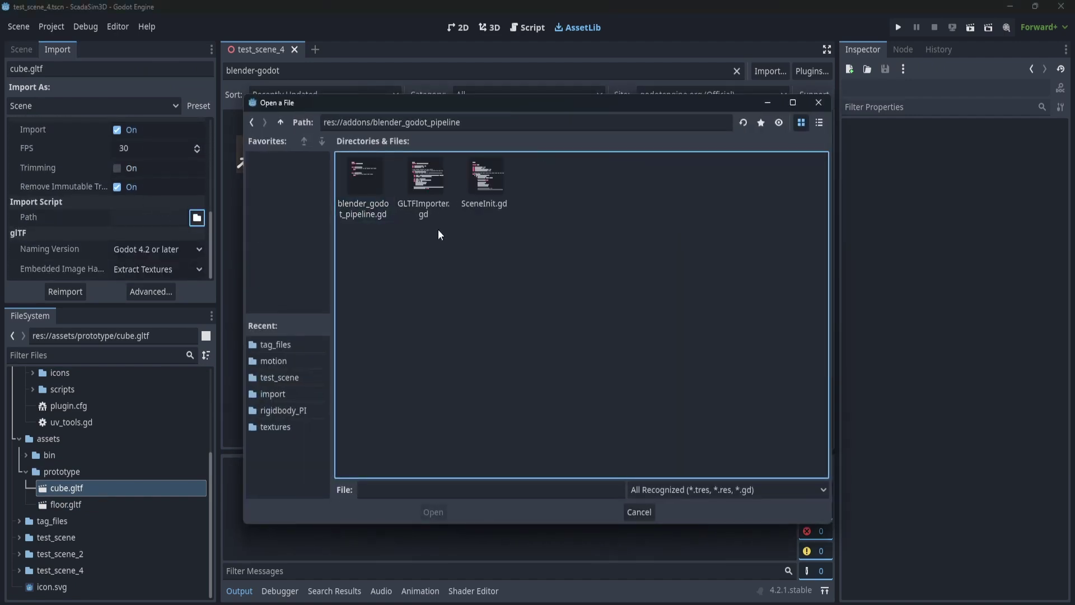
pyautogui.doubleClick(436, 200)
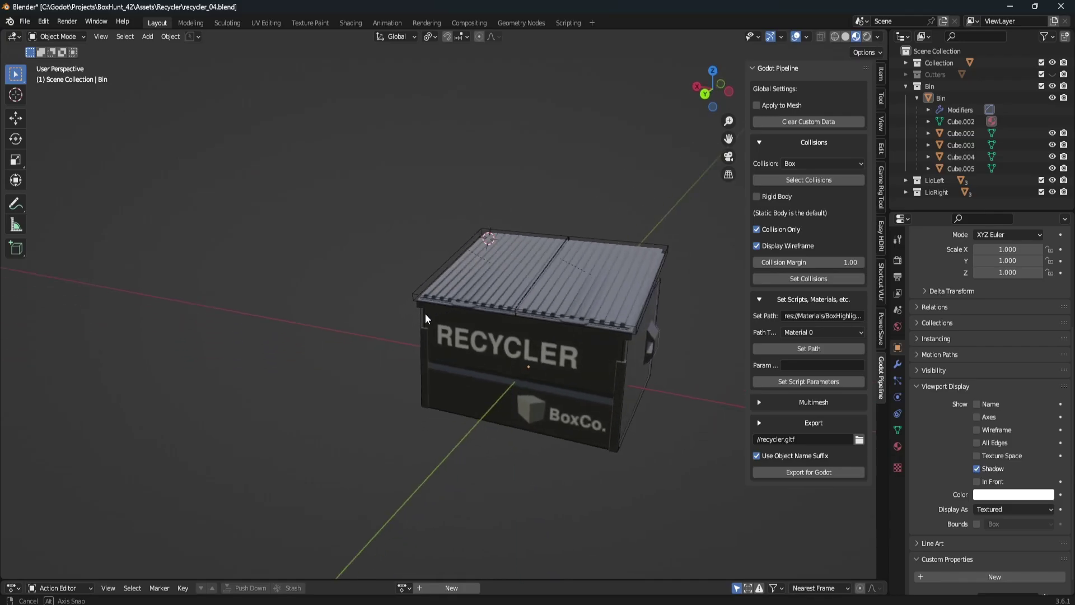
# Step: Switch to Blender, view the recycler from another side and select its Bin object
pyautogui.moveTo(425, 314); pyautogui.dragTo(758, 422, button='middle')
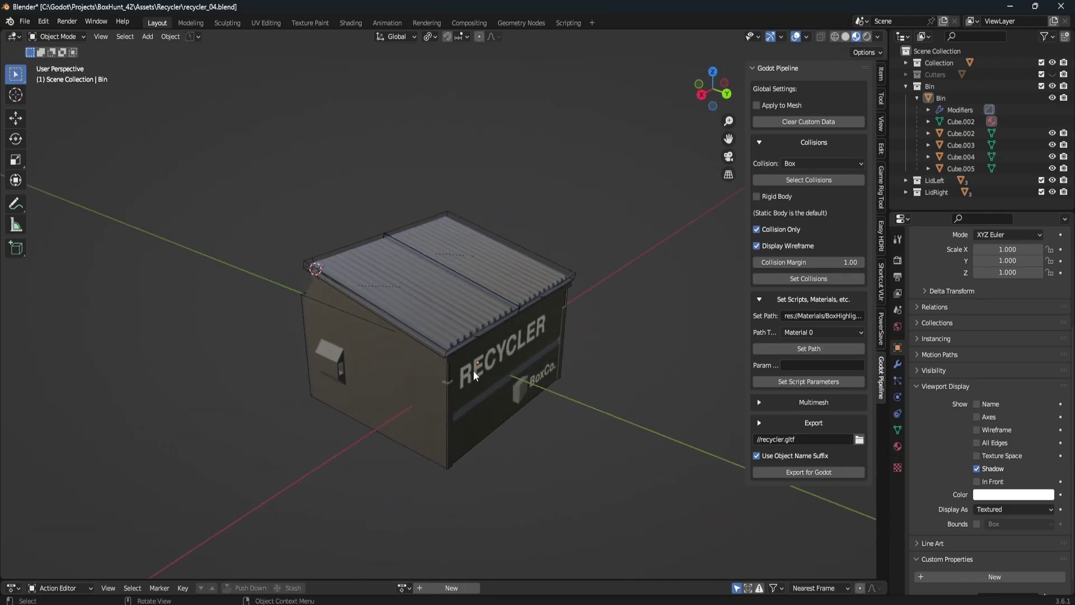
pyautogui.click(946, 99)
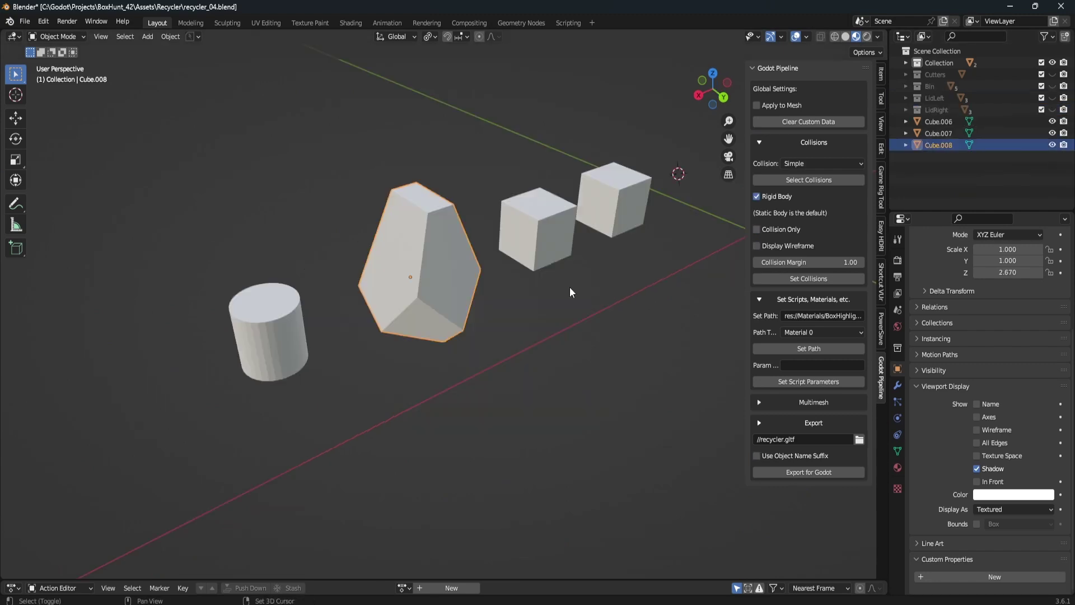
# Step: Apply a Simple rigid-body collision to the tall faceted mesh Cube.008, and delete its collision custom property again
pyautogui.keyDown('shift'); pyautogui.click(493, 297); pyautogui.keyUp('shift')
pyautogui.keyDown('shift'); pyautogui.click(493, 296); pyautogui.keyUp('shift')
pyautogui.moveTo(543, 316); pyautogui.dragTo(592, 290, button='middle')
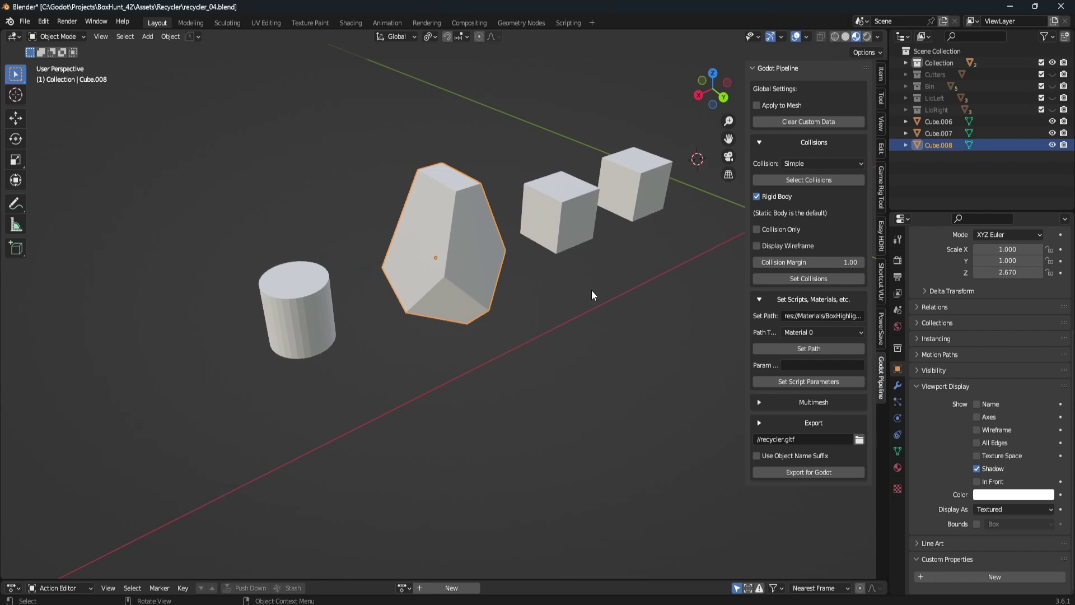
pyautogui.click(823, 280)
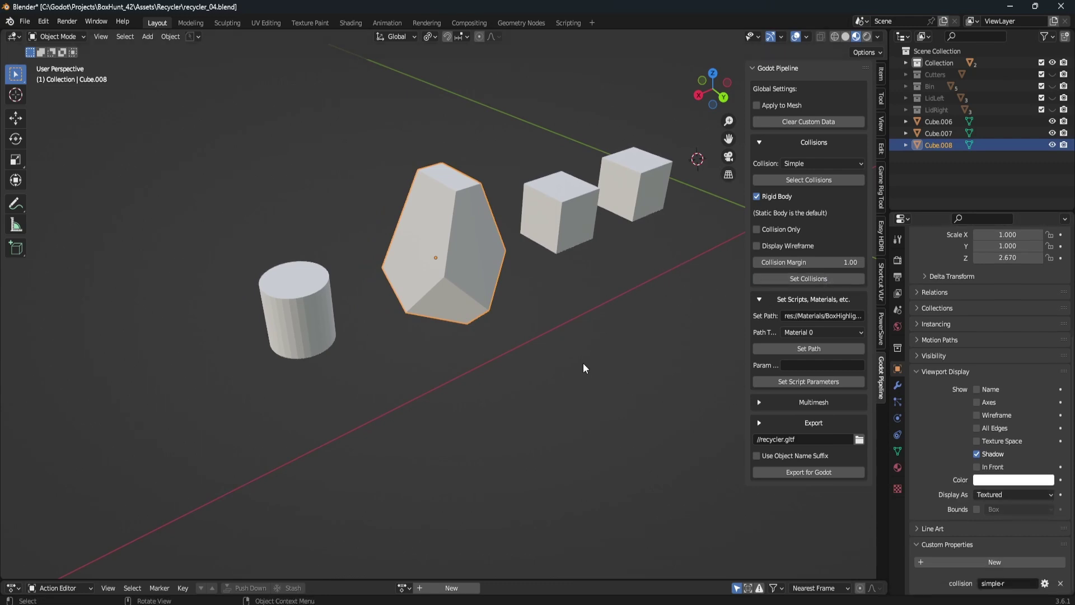
pyautogui.click(1060, 583)
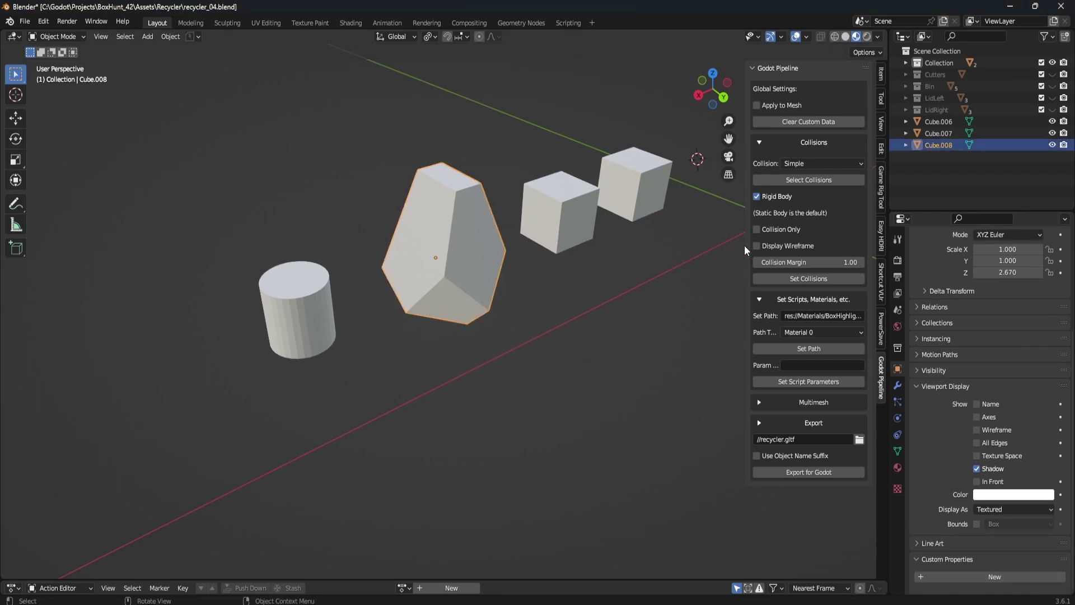
# Step: Switch to Godot and read through the new collision logic in the SceneInit.gd script
pyautogui.hotkey('alt', 'Tab')
pyautogui.click(516, 257)
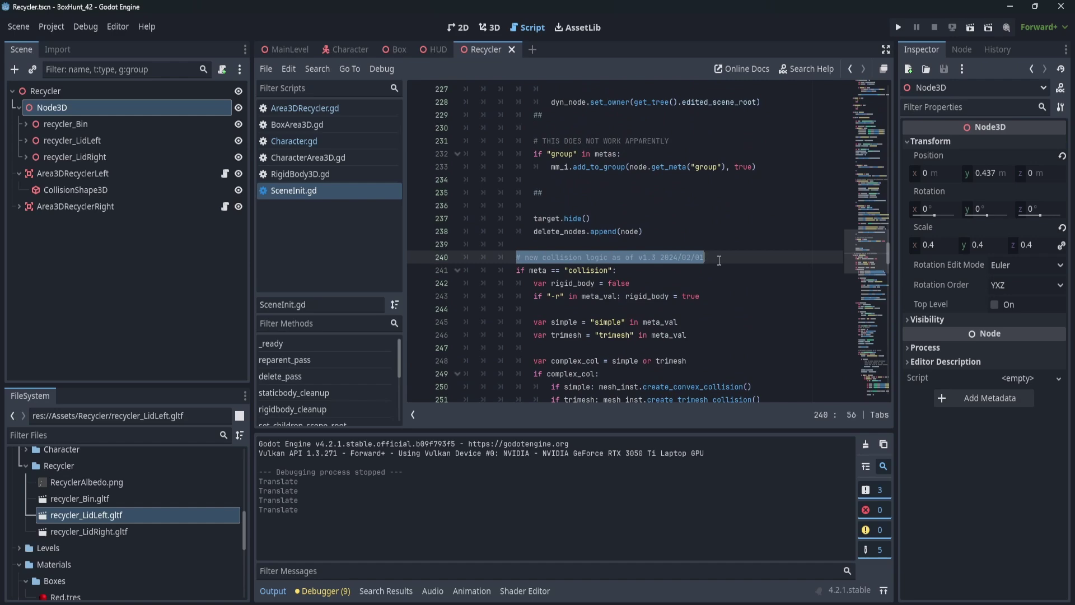
pyautogui.click(722, 270)
pyautogui.moveTo(875, 231); pyautogui.dragTo(857, 302)
pyautogui.scroll(-10, 756, 279)
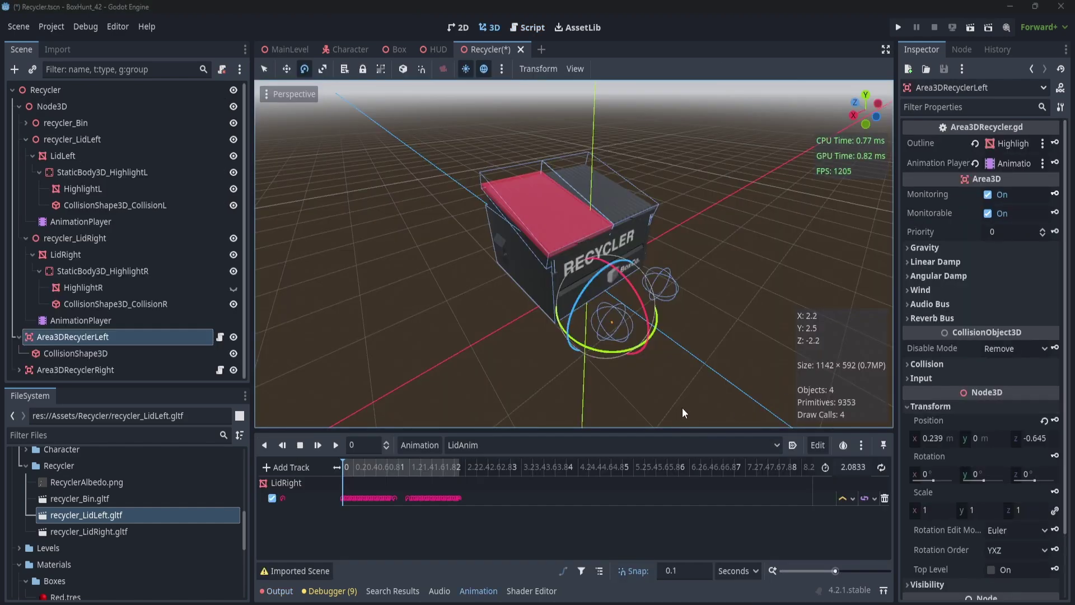
# Step: Fly around the Recycler scene in the 3D view to examine the bin and its lids from different sides
pyautogui.press('w')
pyautogui.moveTo(643, 281); pyautogui.dragTo(448, 280, button='right')
pyautogui.press('s')
pyautogui.press('w')
pyautogui.press('s')
pyautogui.press('w')
pyautogui.press('s')
pyautogui.press('w')
pyautogui.press('a')
pyautogui.press('a')
pyautogui.press('d')
pyautogui.press('s')
pyautogui.press('w')
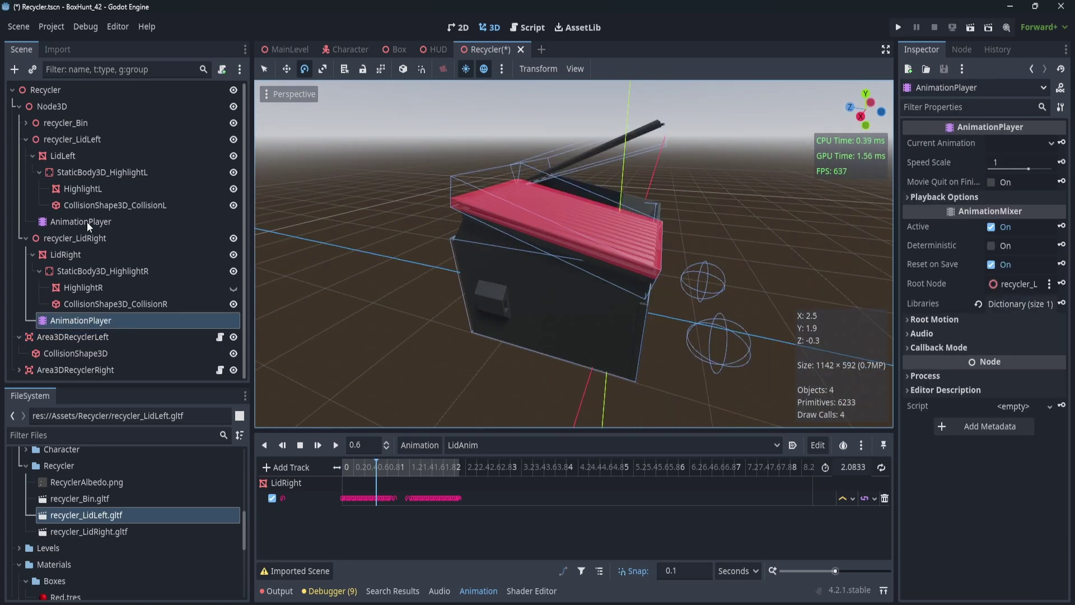
# Step: Scrub the LidAnim animation of recycler_LidLeft to preview the left lid's movement, and return it to 0
pyautogui.click(88, 223)
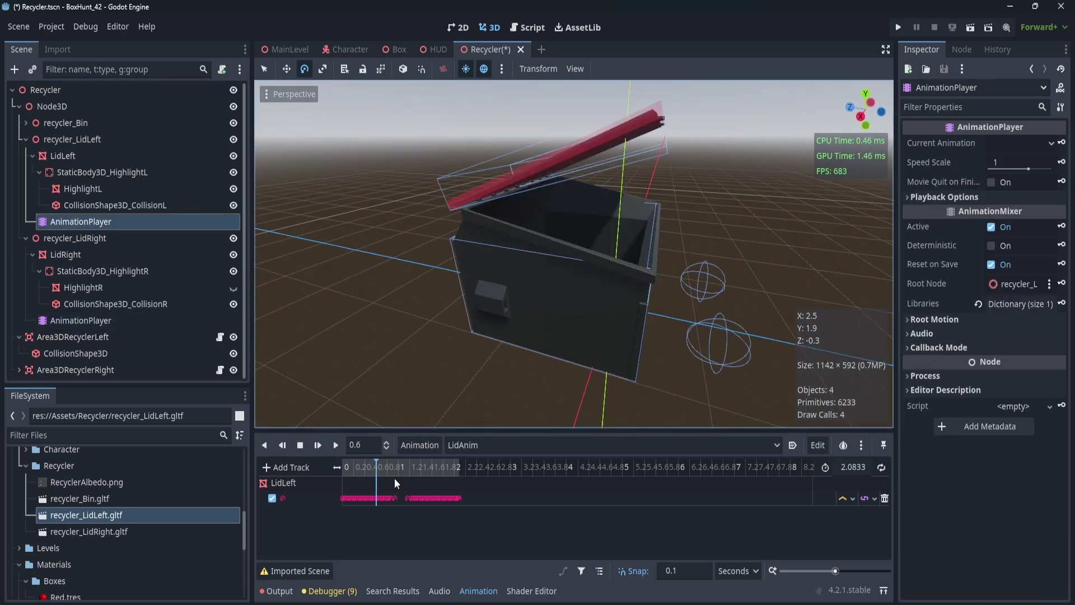
pyautogui.moveTo(379, 466)
pyautogui.mouseDown()
pyautogui.moveTo(412, 466)
pyautogui.moveTo(365, 465)
pyautogui.mouseUp()
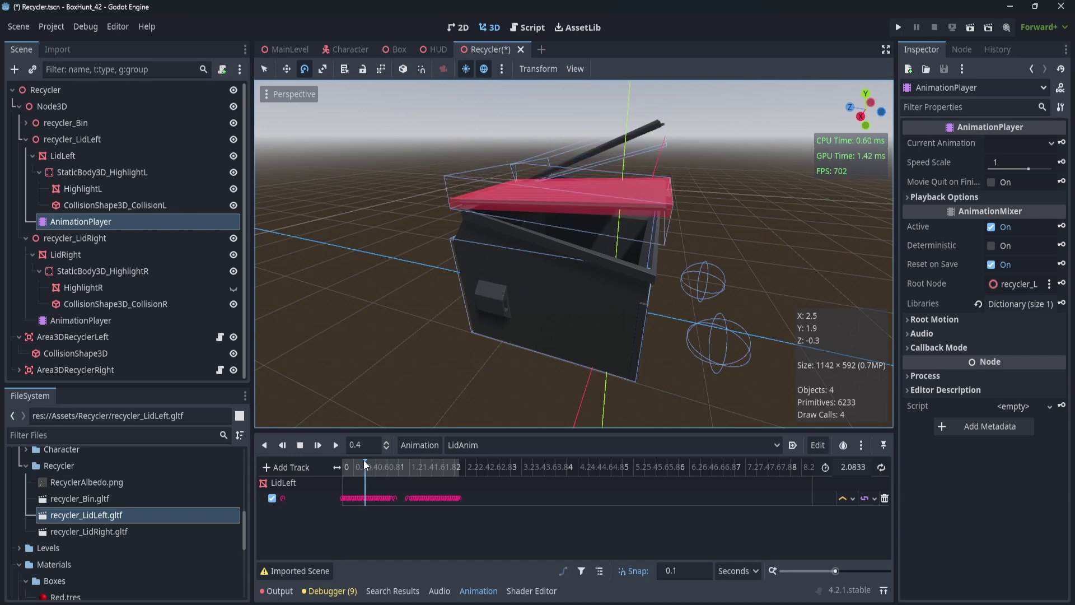
pyautogui.moveTo(656, 292); pyautogui.dragTo(581, 290, button='middle')
pyautogui.scroll(-6, 581, 290)
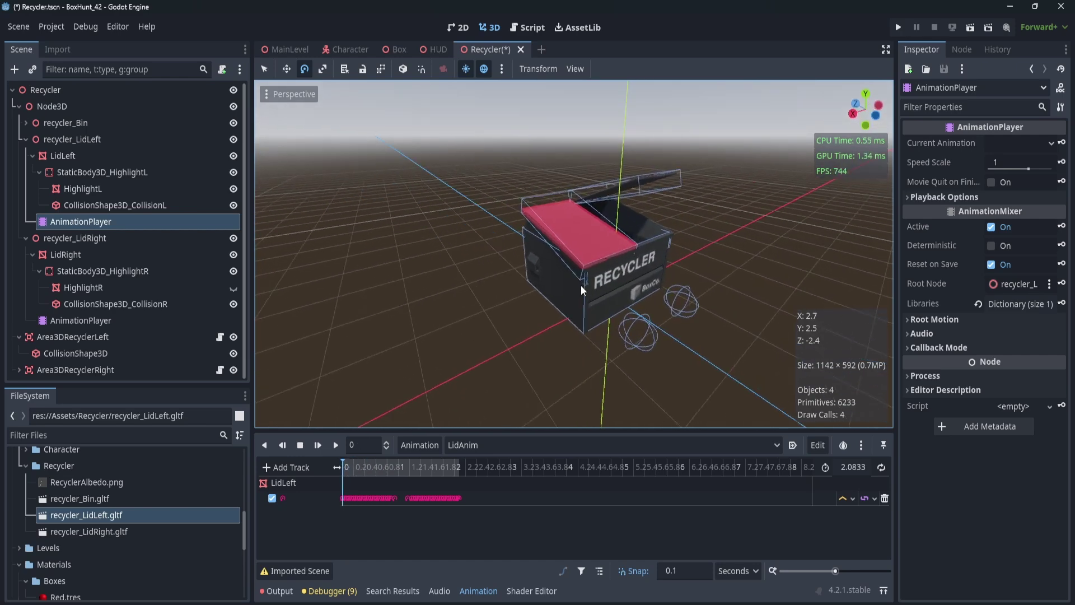
# Step: Open the LidAnim animation of recycler_LidRight and move its playback position to 0.1
pyautogui.click(96, 337)
pyautogui.click(82, 321)
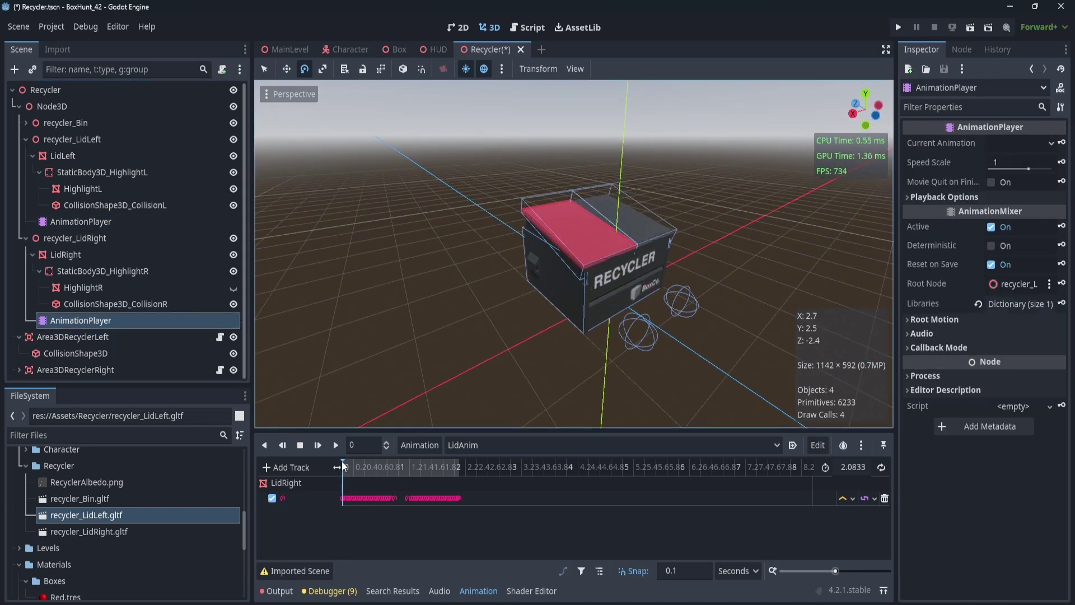
pyautogui.click(348, 467)
# Step: Collapse the recycler_LidLeft and recycler_LidRight branches in the scene tree
pyautogui.click(52, 139)
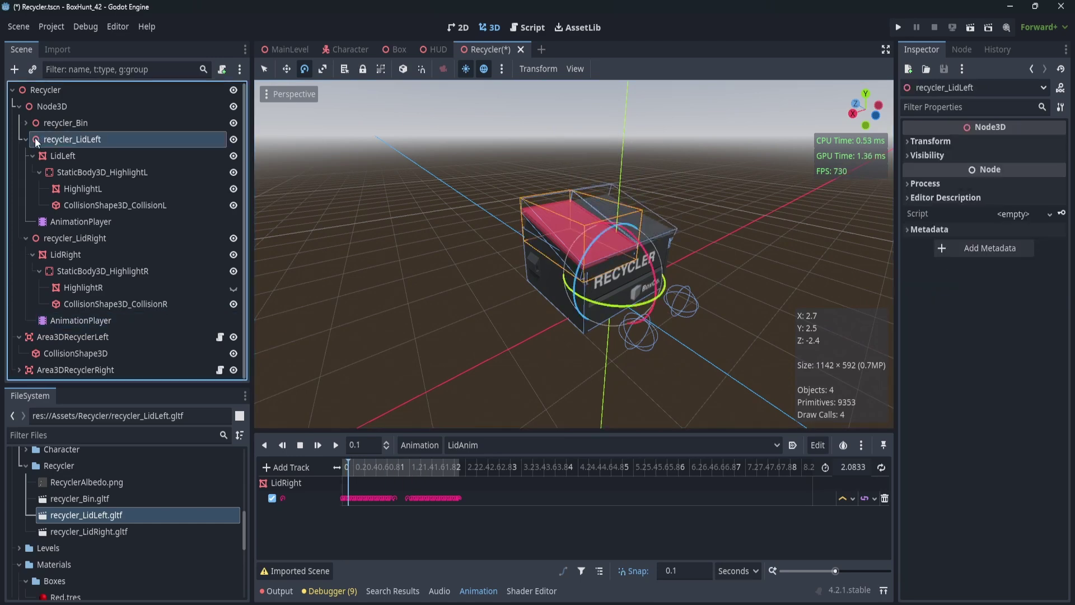
pyautogui.click(25, 139)
pyautogui.click(26, 156)
# Step: Select recycler_Bin and recycler_LidLeft in turn and examine each imported part in the 3D view
pyautogui.click(66, 123)
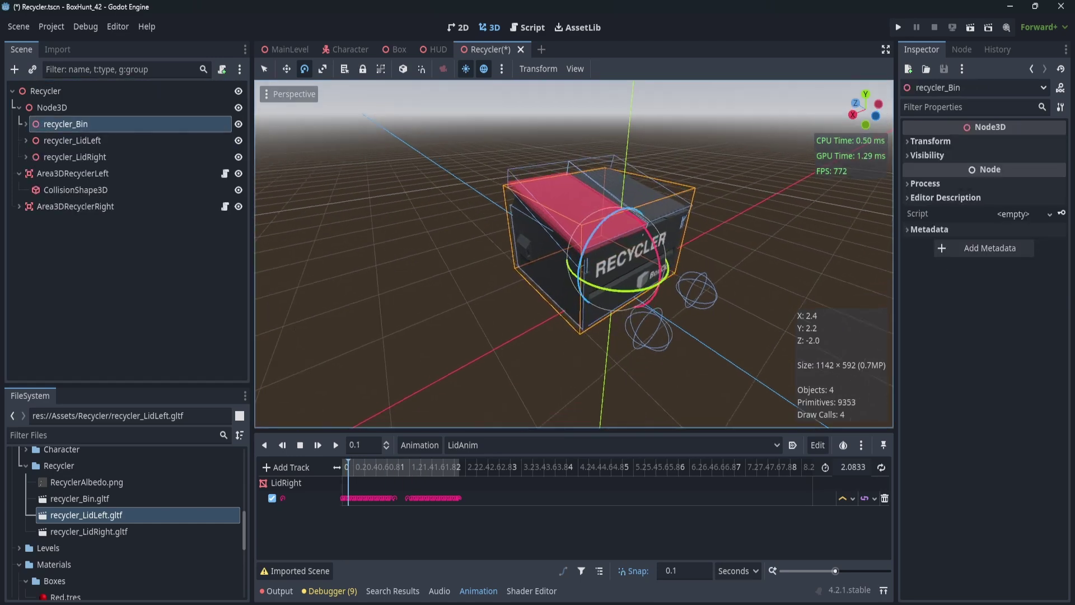
pyautogui.scroll(2, 391, 236)
pyautogui.click(82, 144)
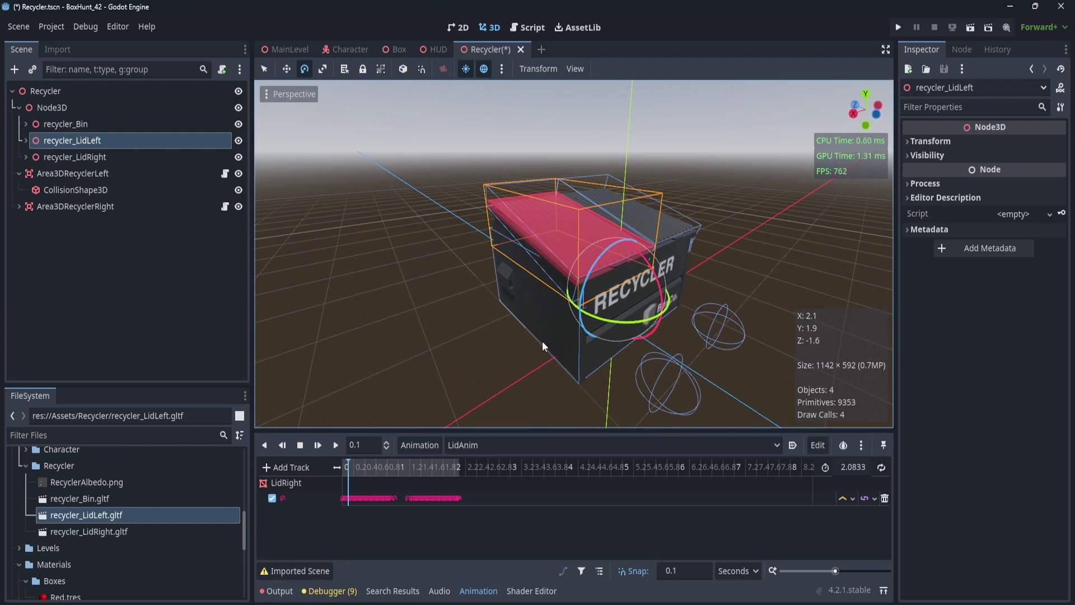
pyautogui.press('d')
pyautogui.moveTo(634, 314); pyautogui.dragTo(529, 304, button='right')
pyautogui.press('a')
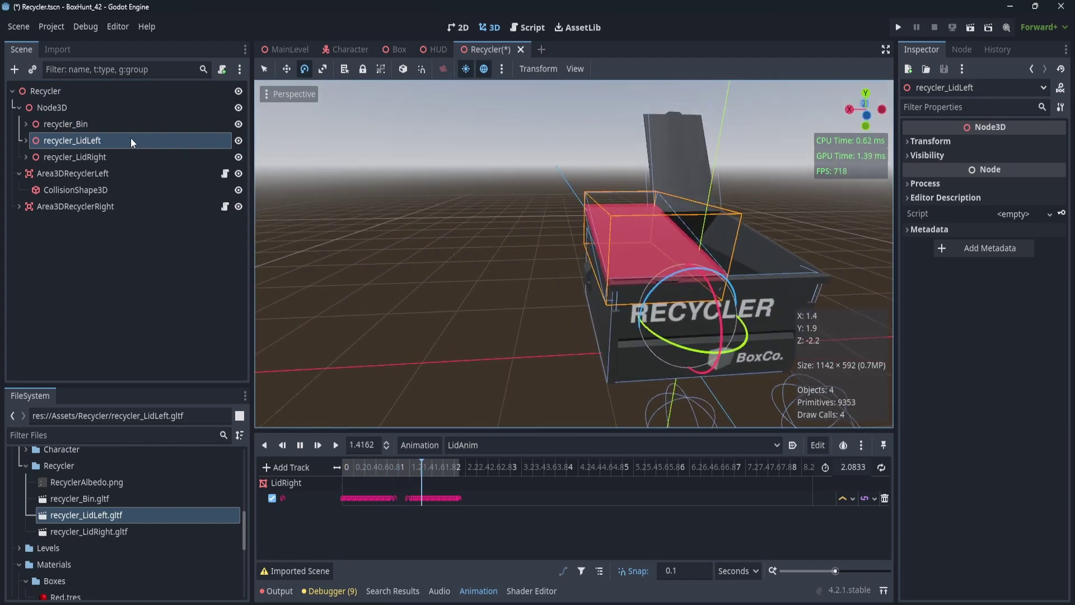
# Step: Select recycler_LidRight and rewind the right lid's LidAnim animation to 0
pyautogui.click(120, 156)
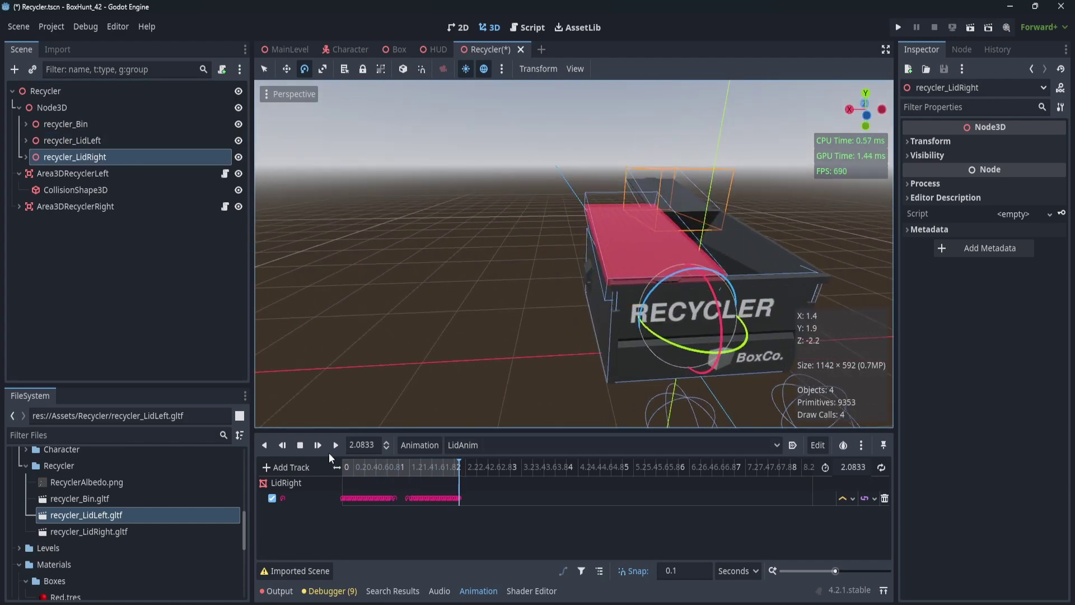
pyautogui.moveTo(460, 467); pyautogui.dragTo(322, 469)
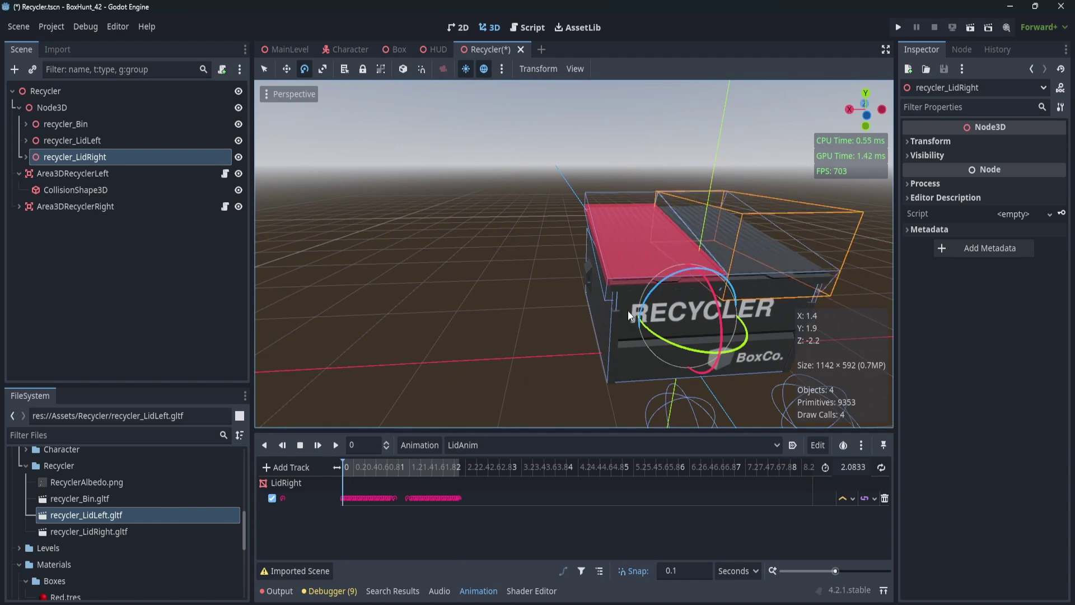
pyautogui.press('a')
pyautogui.moveTo(628, 311); pyautogui.dragTo(718, 313, button='right')
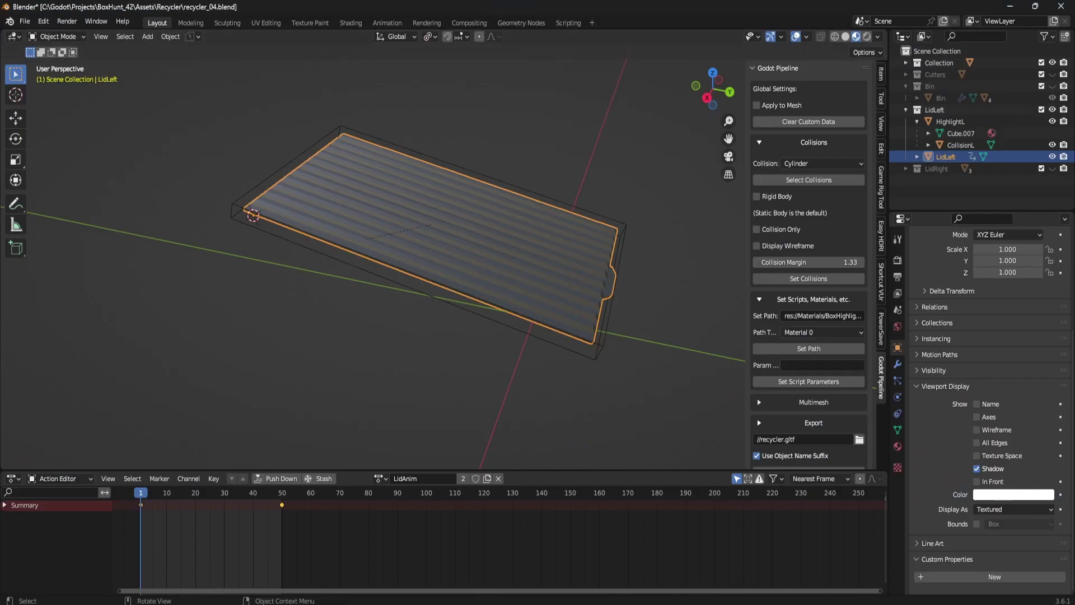
# Step: Switch to Blender and show the Bin, Cutters and LidRight collections alongside the left lid
pyautogui.moveTo(595, 257); pyautogui.dragTo(567, 257, button='middle')
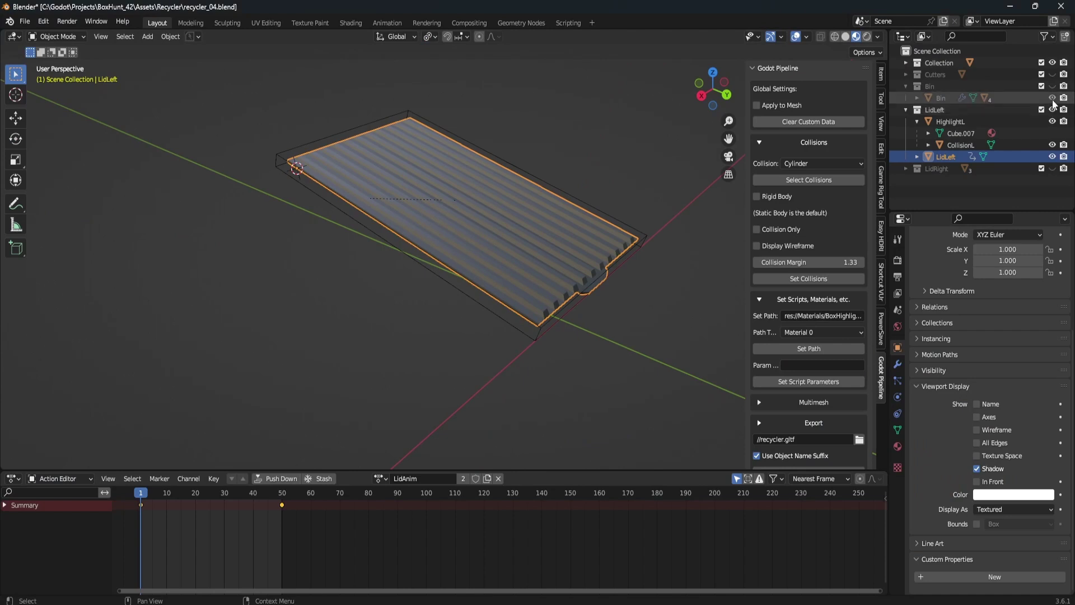
pyautogui.click(1052, 86)
pyautogui.click(1053, 75)
pyautogui.scroll(-3, 539, 267)
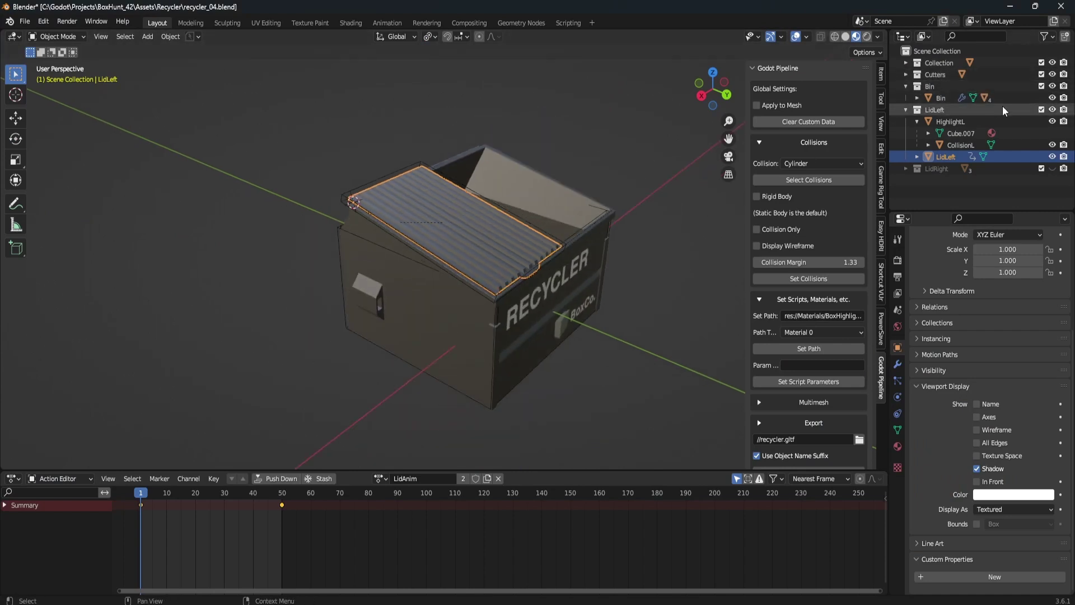
pyautogui.click(1053, 169)
# Step: Examine the recycler from several sides, selecting the wireframe collision shapes around the bin and lids in turn
pyautogui.moveTo(583, 215); pyautogui.dragTo(526, 258, button='middle')
pyautogui.click(359, 201)
pyautogui.click(372, 238)
pyautogui.click(298, 261)
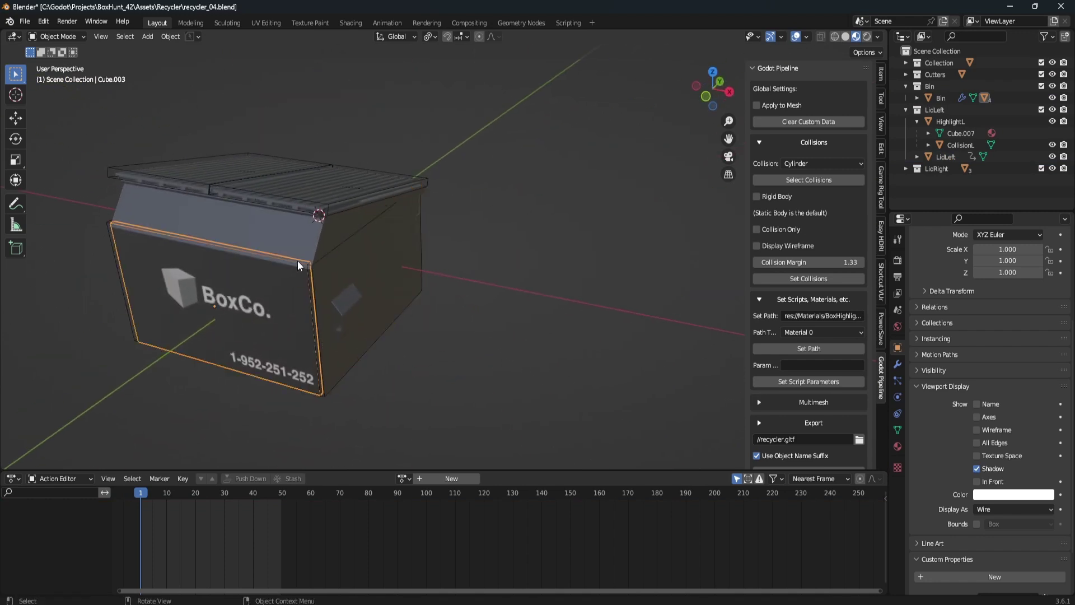
pyautogui.click(318, 261)
pyautogui.keyDown('shift'); pyautogui.moveTo(318, 261); pyautogui.dragTo(409, 248, button='middle'); pyautogui.keyUp('shift')
pyautogui.click(428, 224)
pyautogui.click(361, 258)
pyautogui.keyDown('shift'); pyautogui.moveTo(540, 237); pyautogui.dragTo(474, 244, button='middle'); pyautogui.keyUp('shift')
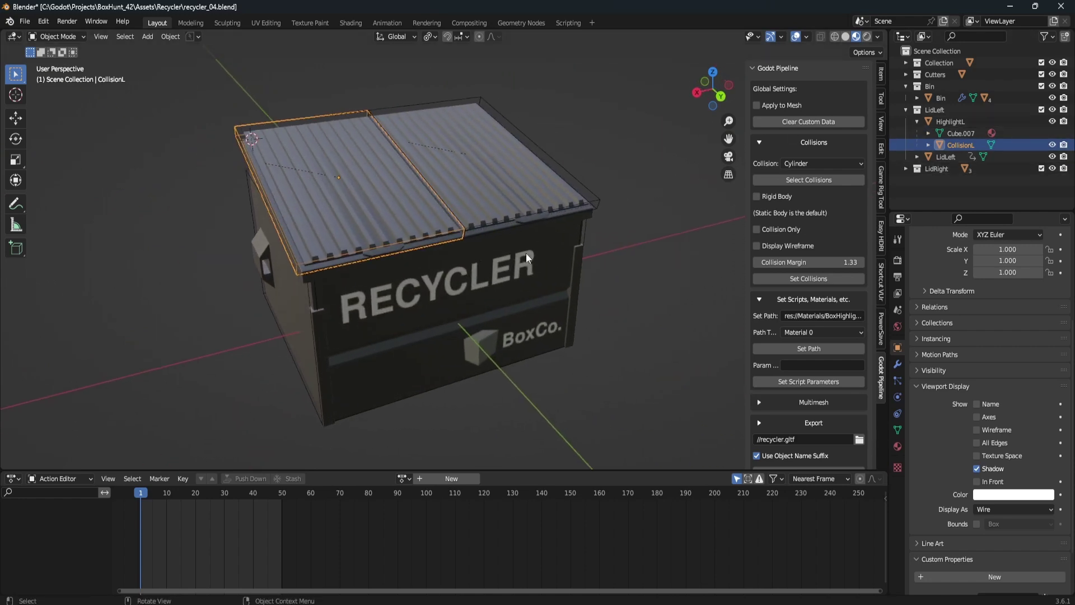
# Step: Select the Bin object and enlarge the 3D viewport so the full Godot Pipeline export settings fit
pyautogui.click(941, 98)
pyautogui.scroll(-1, 834, 440)
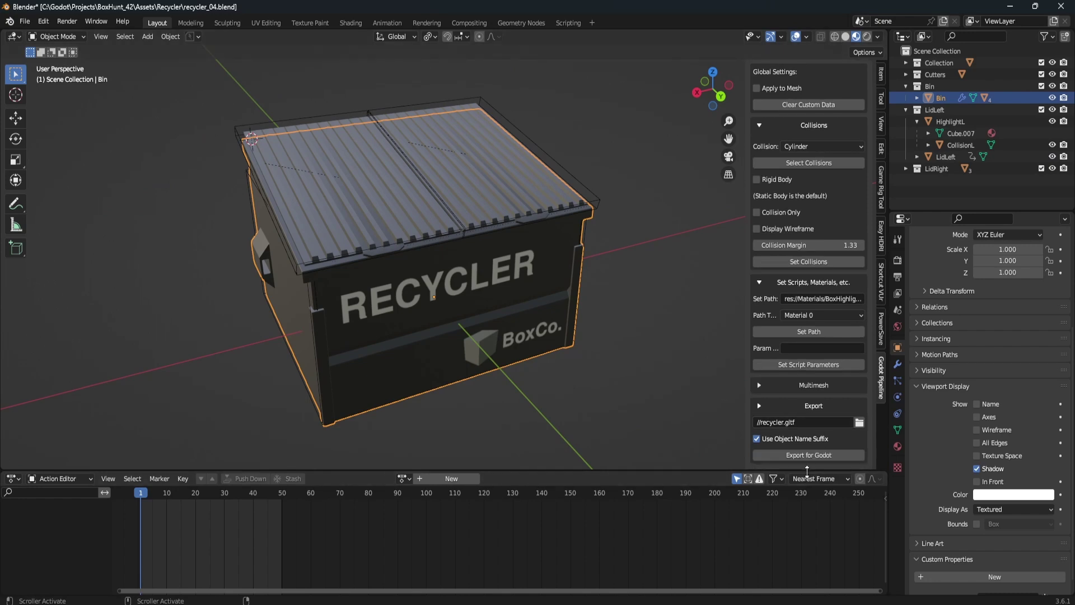
pyautogui.moveTo(807, 470); pyautogui.dragTo(812, 541)
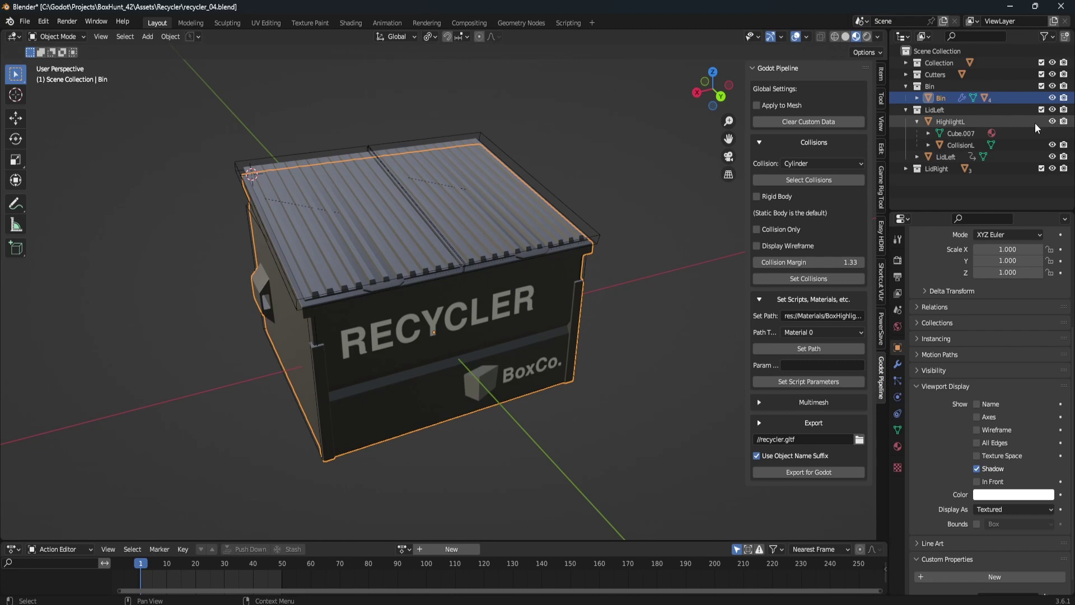
# Step: Hide the LidLeft and LidRight collections so only the bin is shown
pyautogui.click(1053, 110)
pyautogui.click(1053, 168)
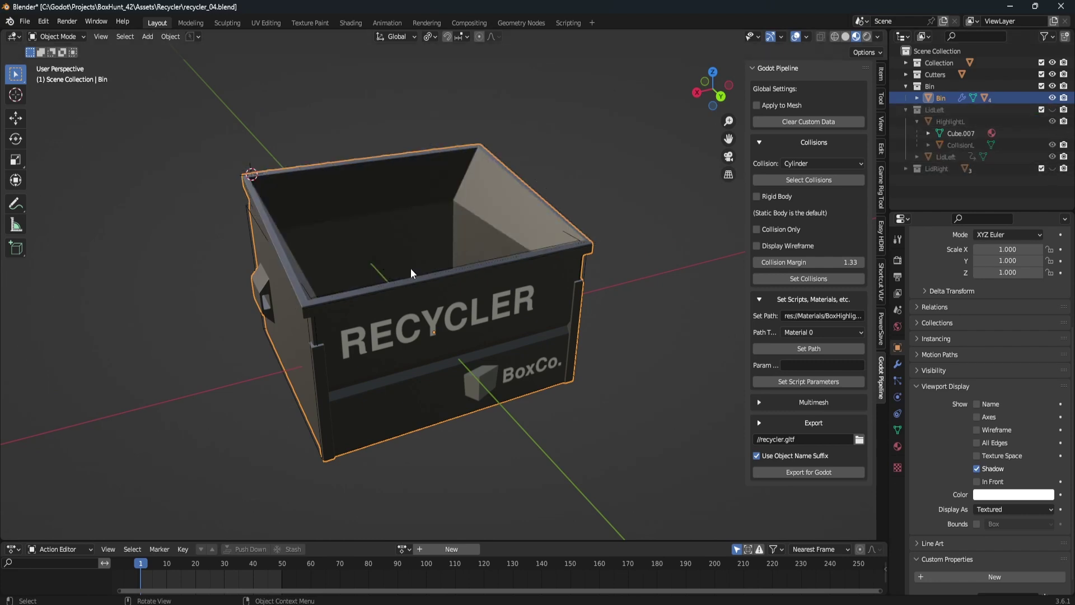
pyautogui.moveTo(411, 267); pyautogui.dragTo(546, 257, button='middle')
pyautogui.press('s')
pyautogui.press('x')
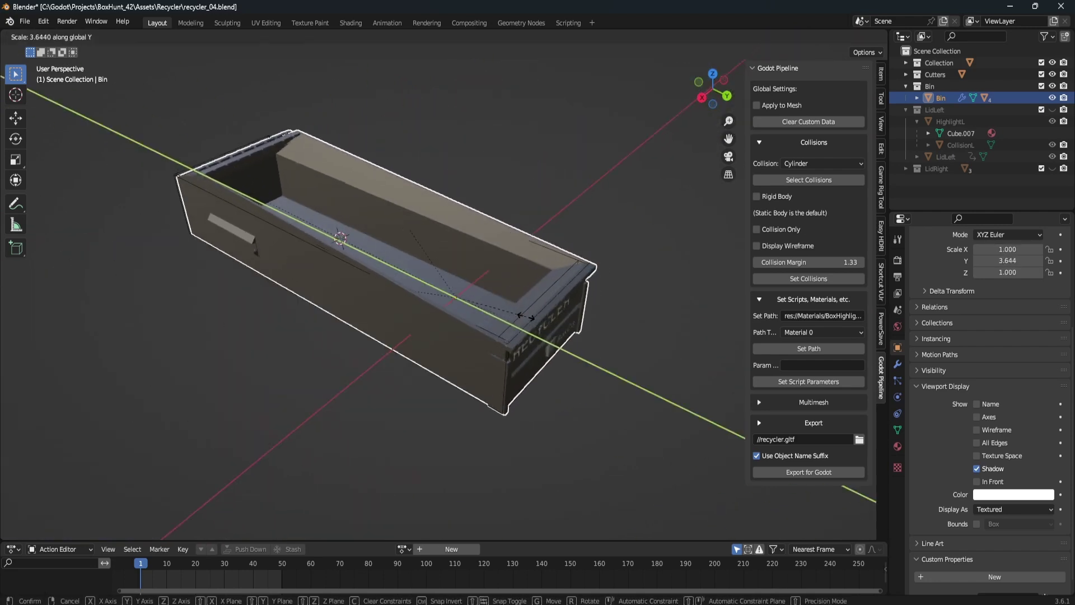
pyautogui.press('Escape')
pyautogui.keyDown('shift'); pyautogui.moveTo(460, 274); pyautogui.dragTo(495, 249, button='middle'); pyautogui.keyUp('shift')
pyautogui.moveTo(495, 248)
pyautogui.mouseDown(button='middle')
pyautogui.moveTo(528, 245)
pyautogui.moveTo(482, 248)
pyautogui.mouseUp(button='middle')
pyautogui.press('s')
pyautogui.press('y')
pyautogui.press('Escape')
# Step: Switch to Godot, select recycler_Bin.gltf among the Recycler asset files and return to Blender
pyautogui.scroll(2, 502, 298)
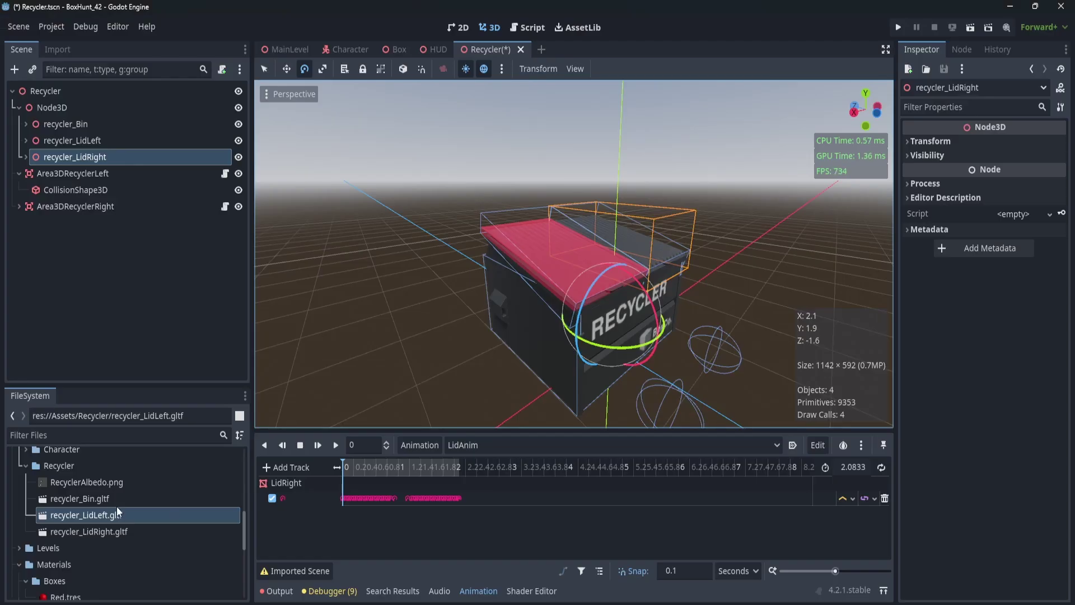
pyautogui.click(95, 498)
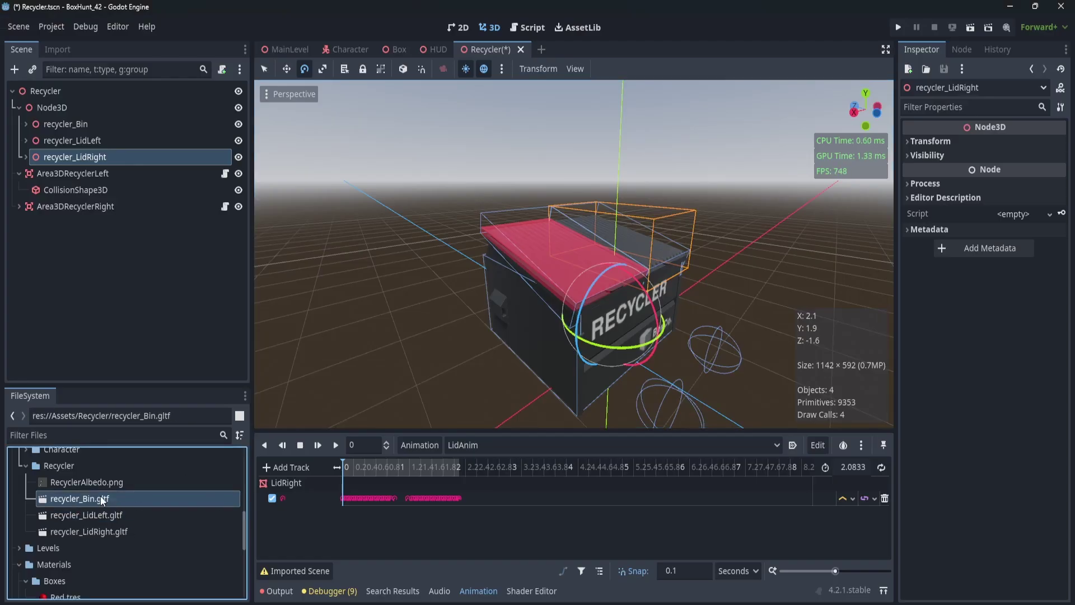
pyautogui.hotkey('alt', 'Tab')
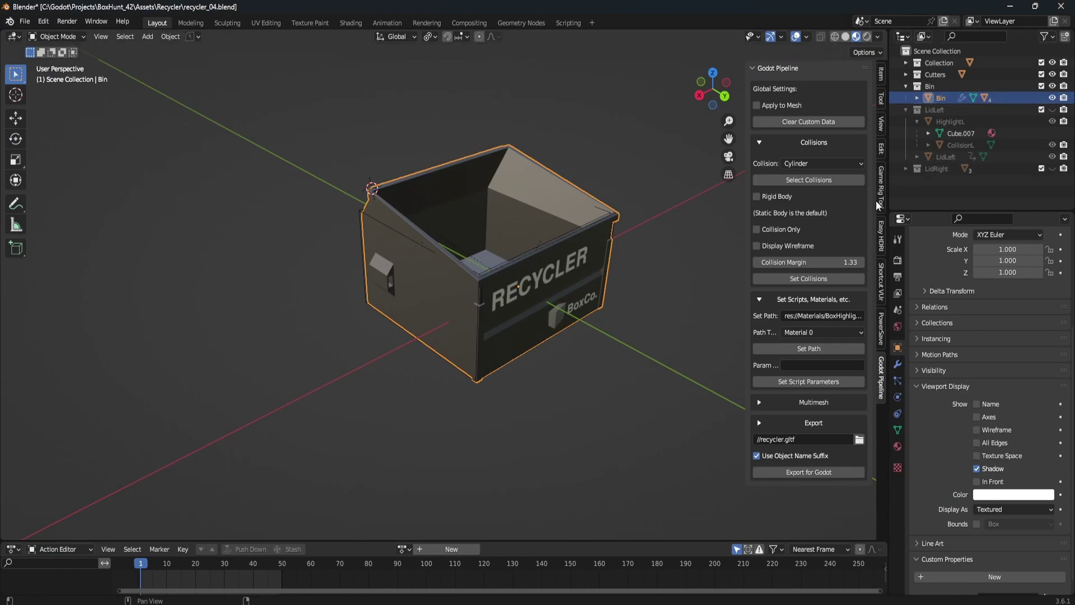
# Step: Show the LidLeft collection and hide the Bin collection to isolate the left lid
pyautogui.click(935, 110)
pyautogui.click(1052, 110)
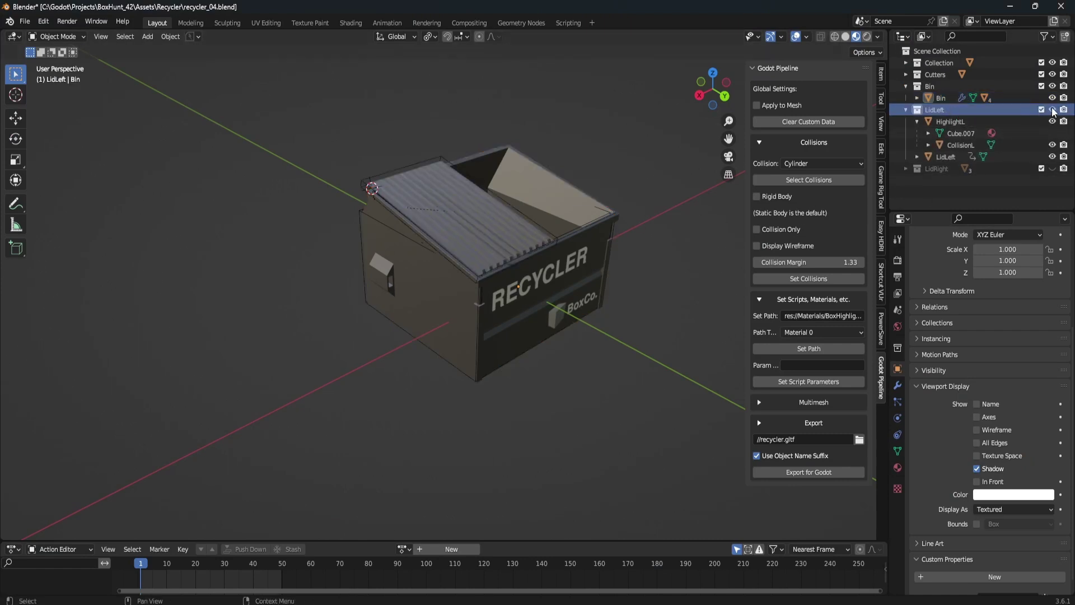
pyautogui.click(1053, 86)
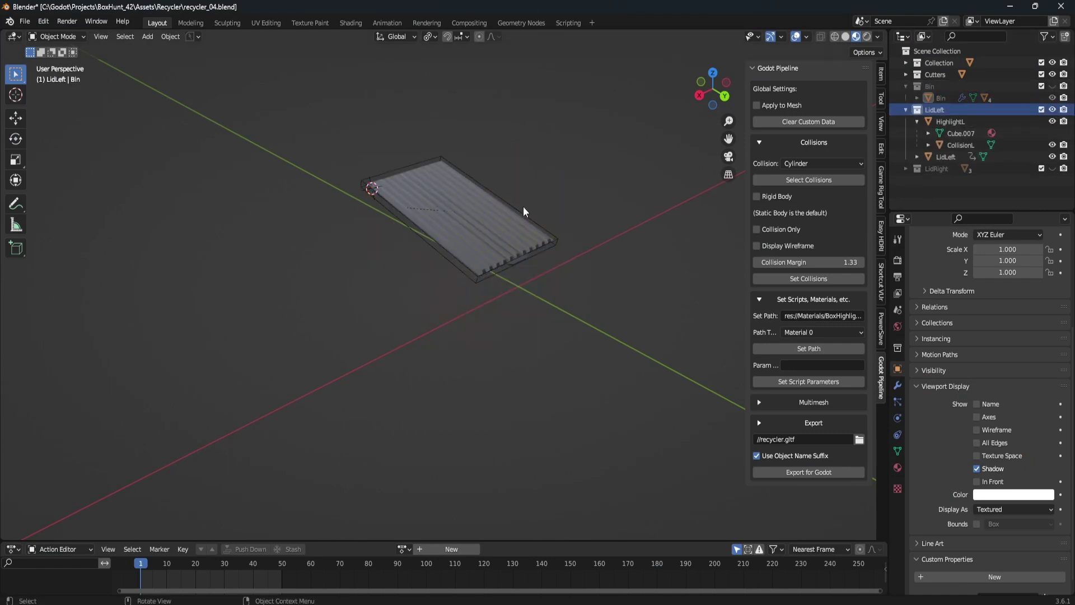
# Step: Export the LidLeft object for Godot and select recycler_LidLeft.gltf among Godot's Recycler asset files
pyautogui.click(952, 157)
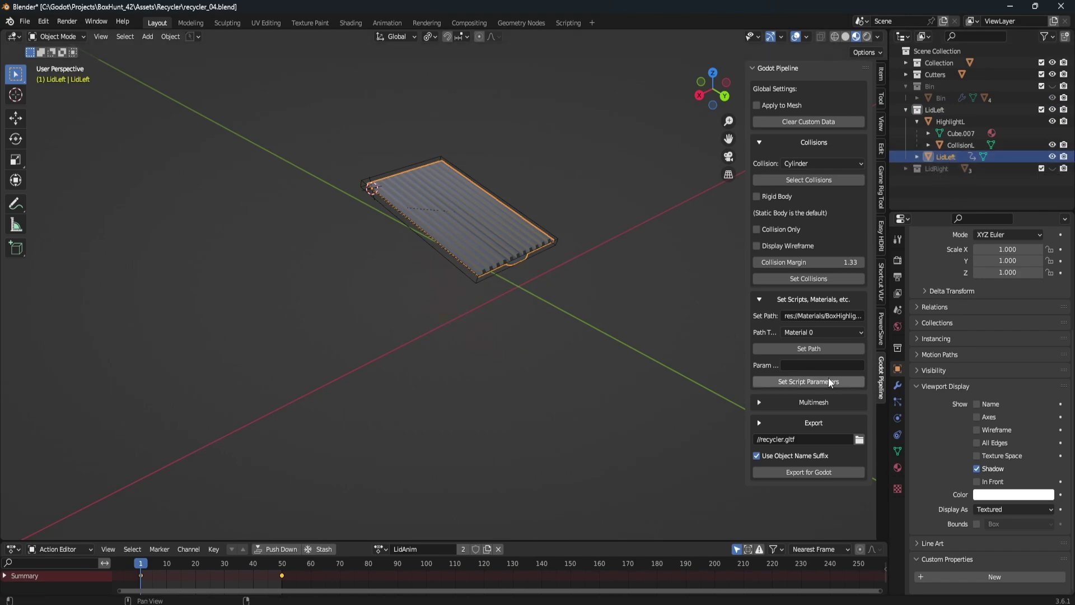
pyautogui.click(813, 472)
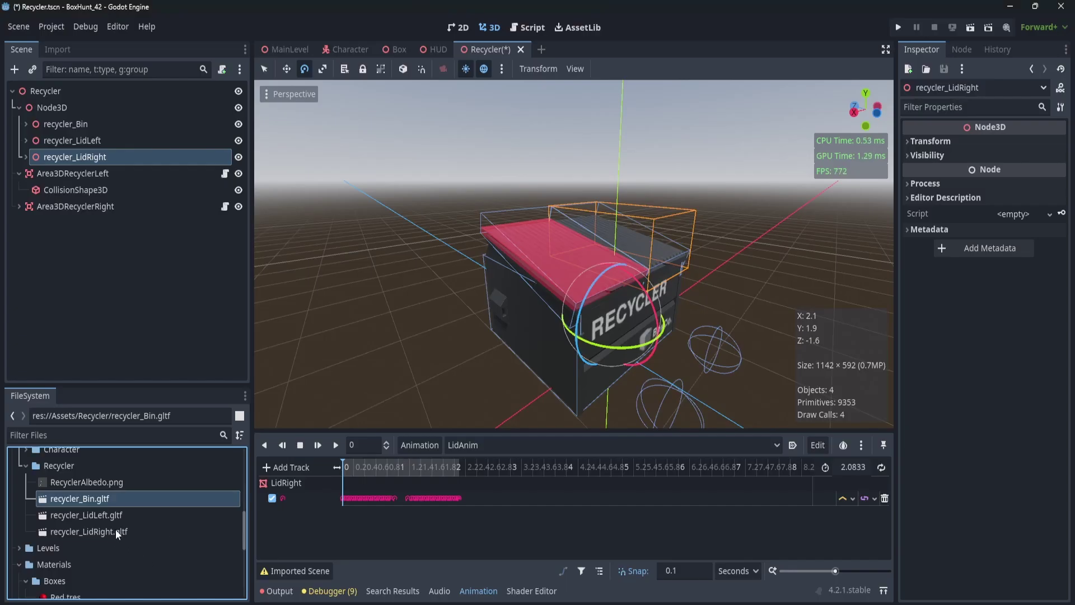
pyautogui.press('Down')
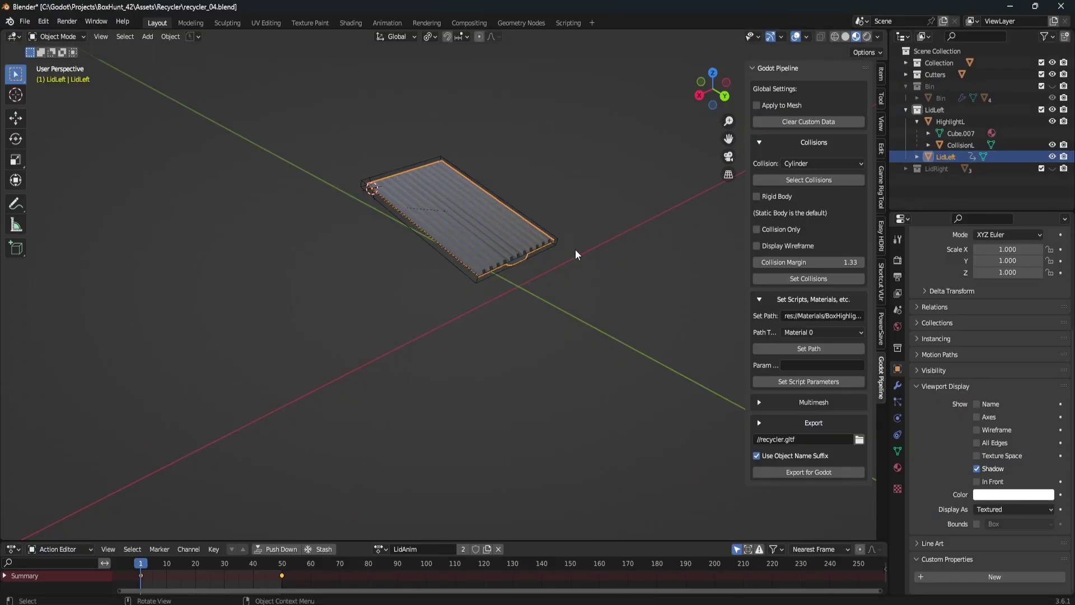
# Step: Switch back to Blender, hide the LidLeft collection and show the LidRight collection
pyautogui.scroll(2, 575, 250)
pyautogui.click(1042, 110)
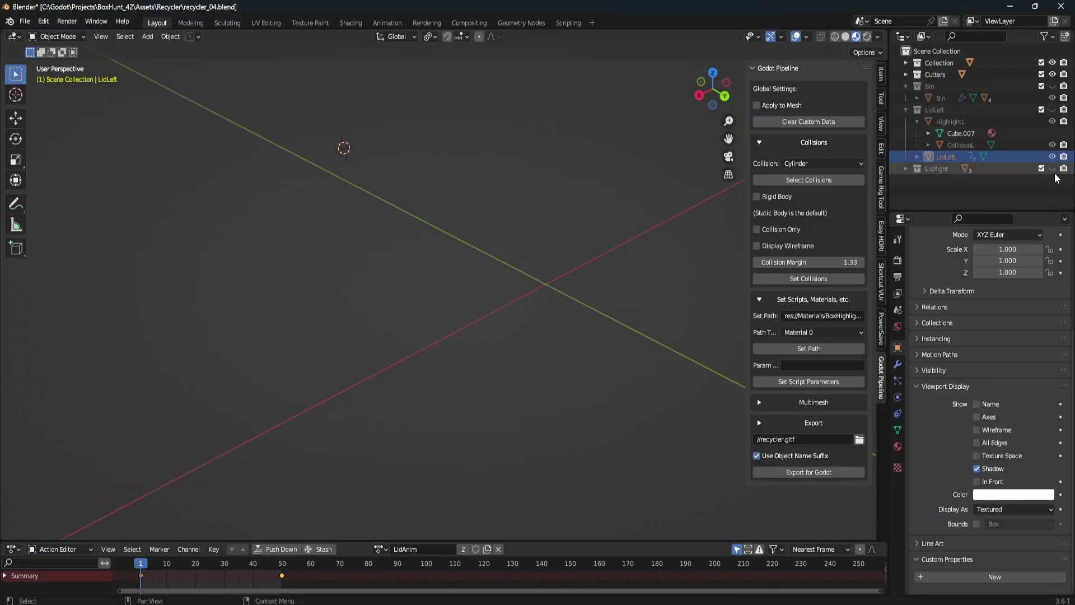
pyautogui.click(1053, 168)
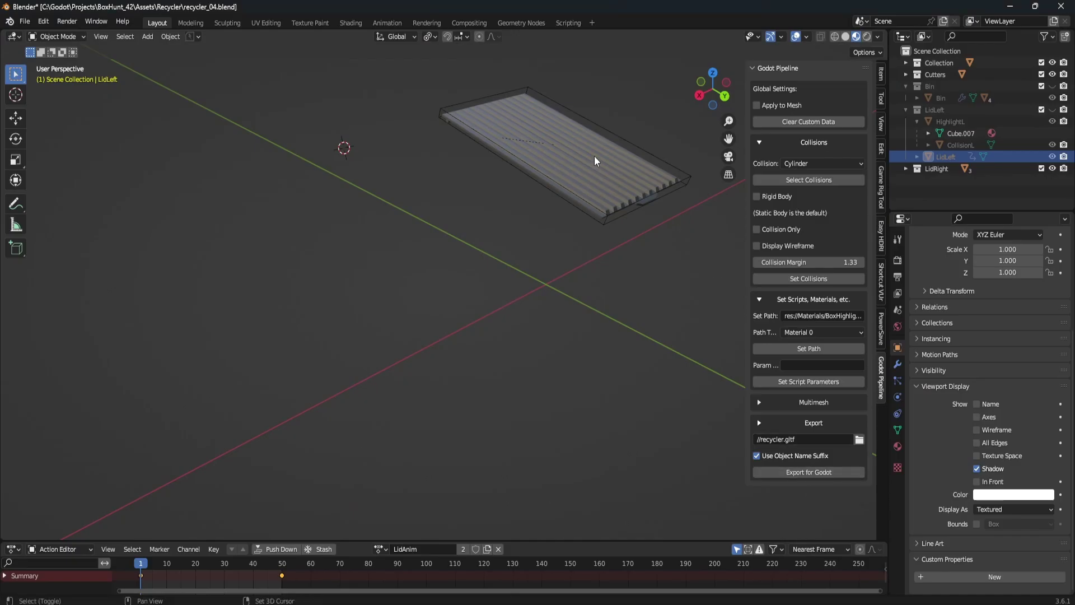
pyautogui.moveTo(594, 156); pyautogui.dragTo(551, 263, button='middle')
pyautogui.moveTo(616, 267); pyautogui.dragTo(574, 255, button='middle')
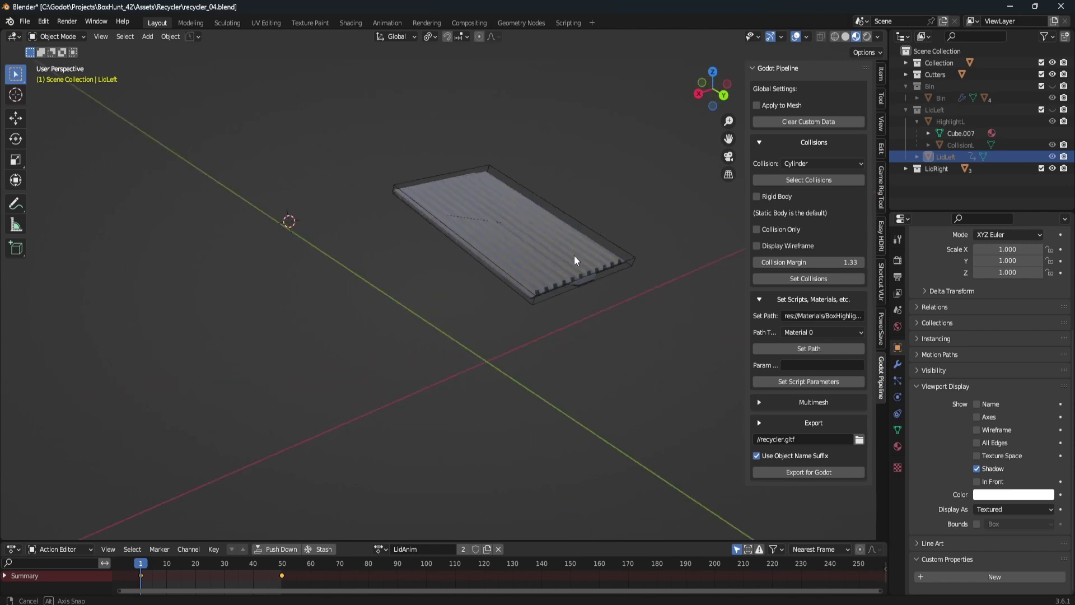
pyautogui.click(561, 289)
pyautogui.click(552, 297)
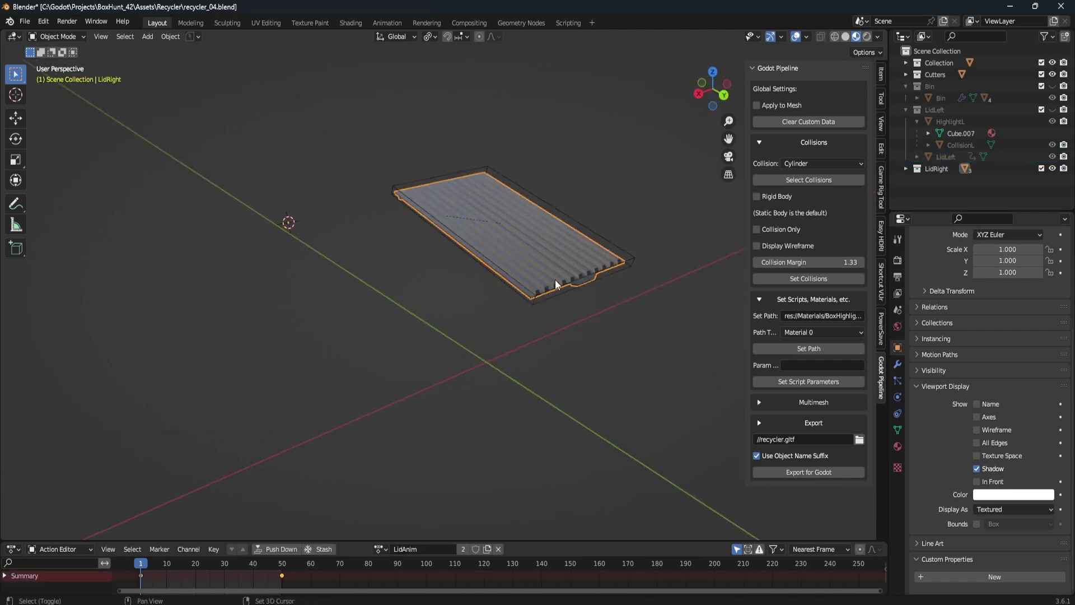
pyautogui.press('g')
pyautogui.press('z')
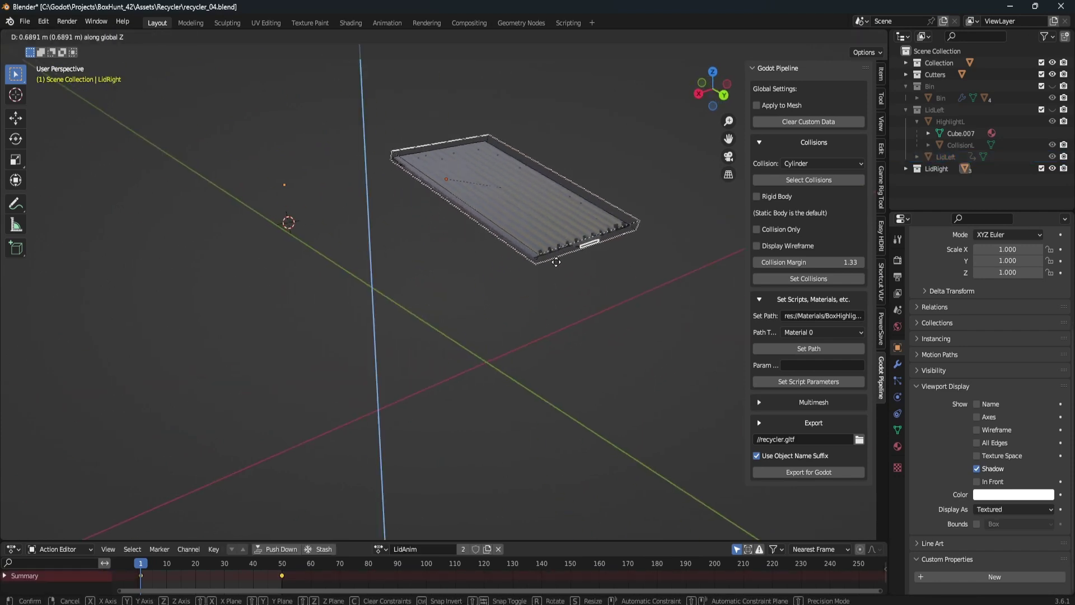
pyautogui.rightClick(549, 315)
pyautogui.press('r')
pyautogui.press('x')
pyautogui.rightClick(548, 310)
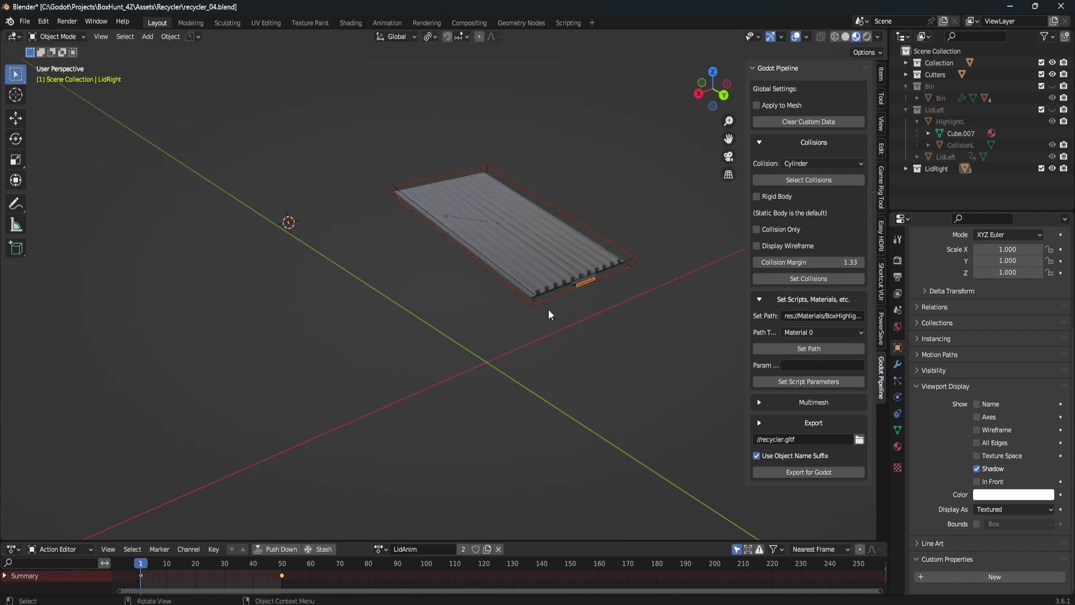
pyautogui.moveTo(549, 309); pyautogui.dragTo(508, 310, button='middle')
pyautogui.click(509, 310)
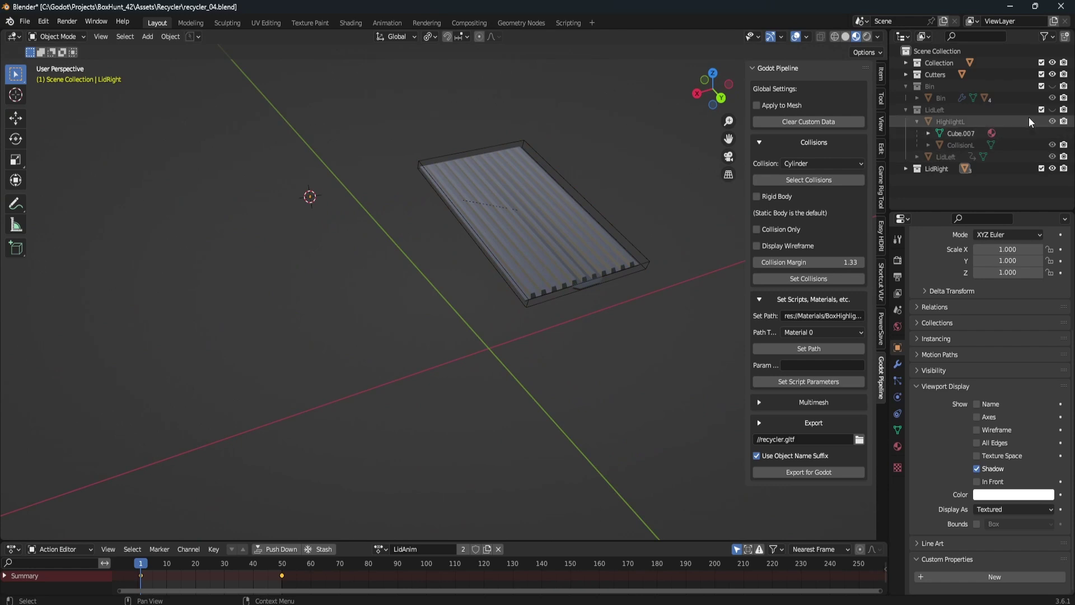
# Step: Show the LidLeft collection again and select the LidLeft mesh
pyautogui.click(1053, 110)
pyautogui.scroll(3, 565, 235)
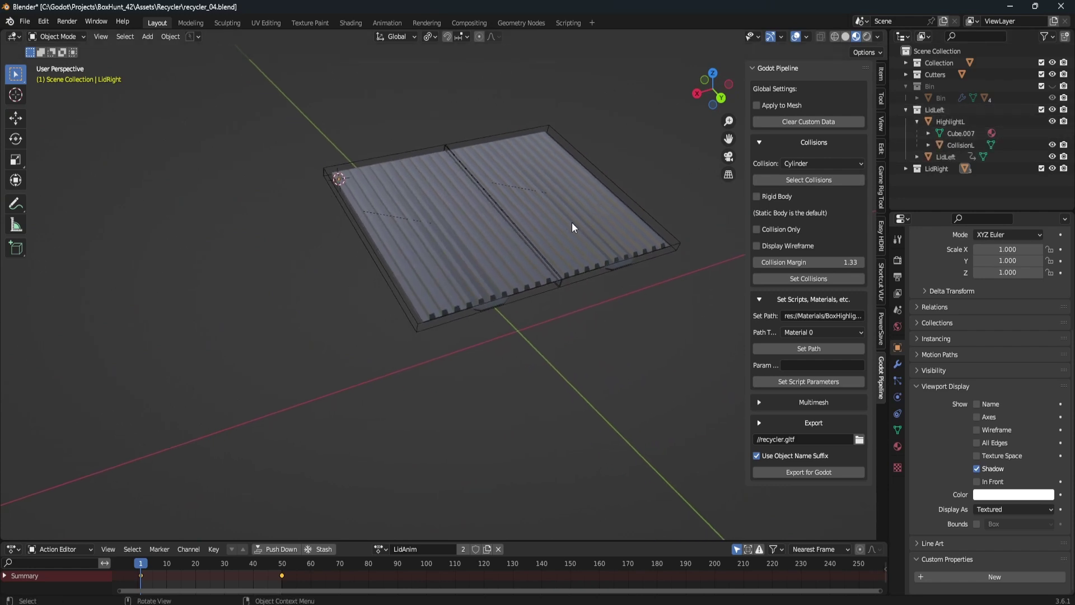
pyautogui.click(520, 311)
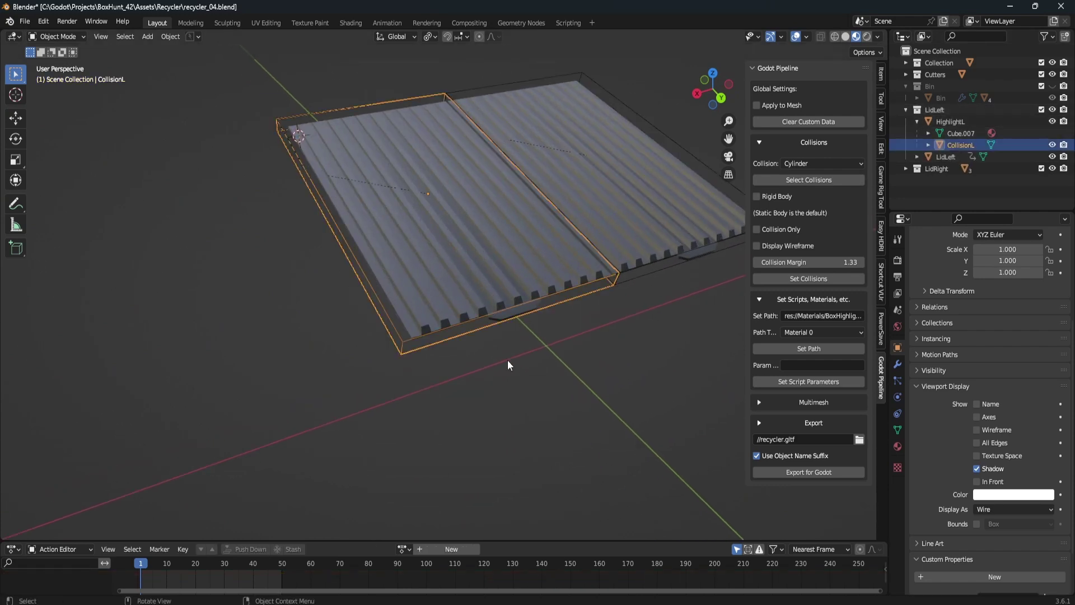
pyautogui.click(513, 273)
# Step: Enlarge the Action Editor and preview the left lid's LidAnim action by scrubbing from frame 1
pyautogui.moveTo(522, 540); pyautogui.dragTo(487, 409)
pyautogui.moveTo(485, 297); pyautogui.dragTo(481, 338, button='middle')
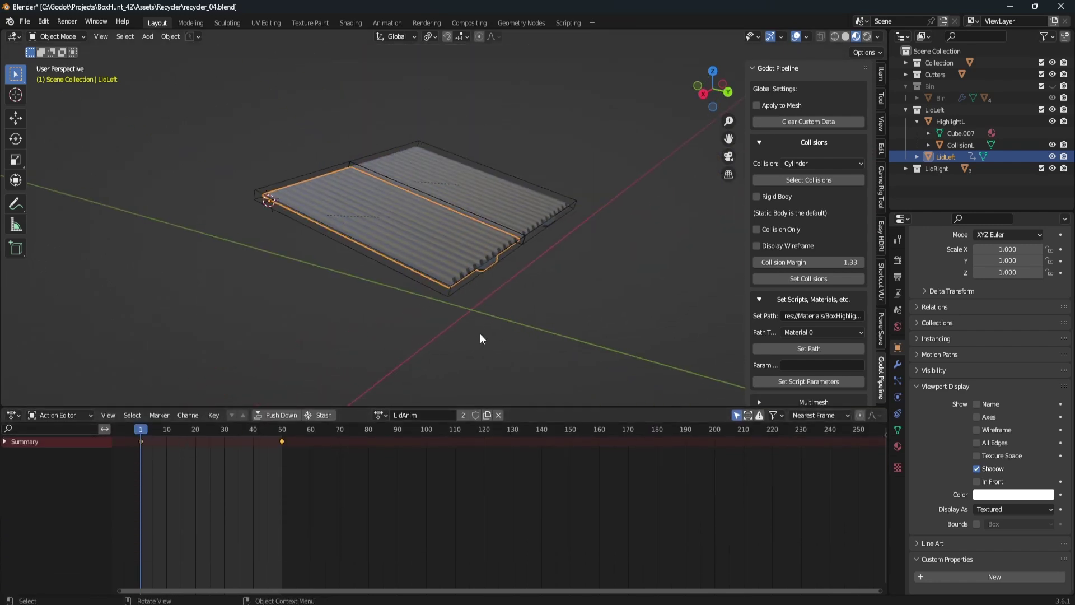
pyautogui.moveTo(142, 437)
pyautogui.mouseDown()
pyautogui.moveTo(257, 437)
pyautogui.moveTo(153, 428)
pyautogui.mouseUp()
# Step: Hide the LidLeft collection so only the right lid is shown
pyautogui.click(1052, 110)
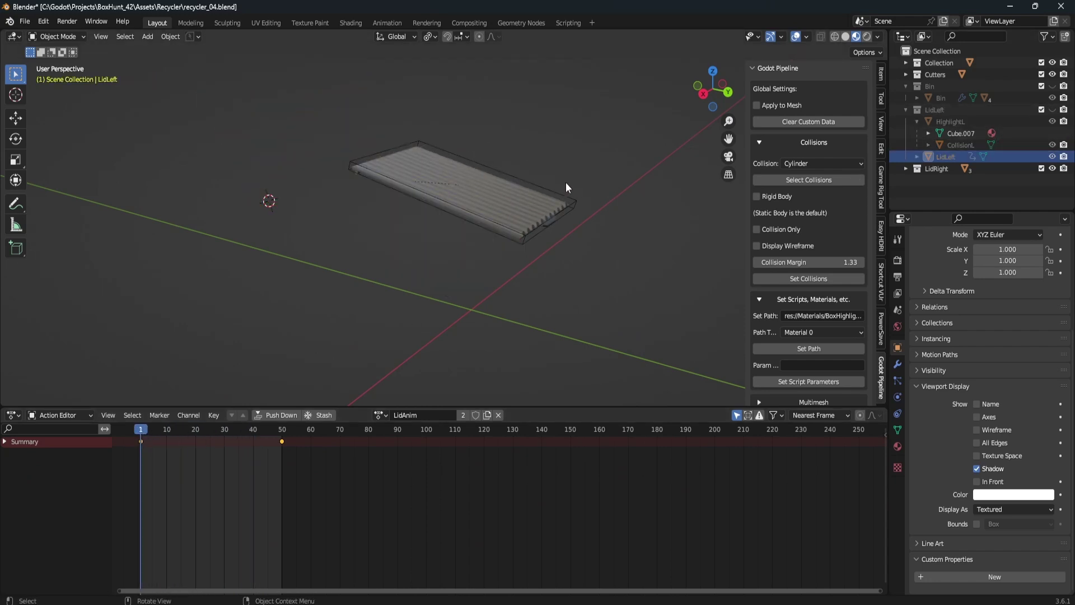
pyautogui.moveTo(566, 183); pyautogui.dragTo(563, 199, button='middle')
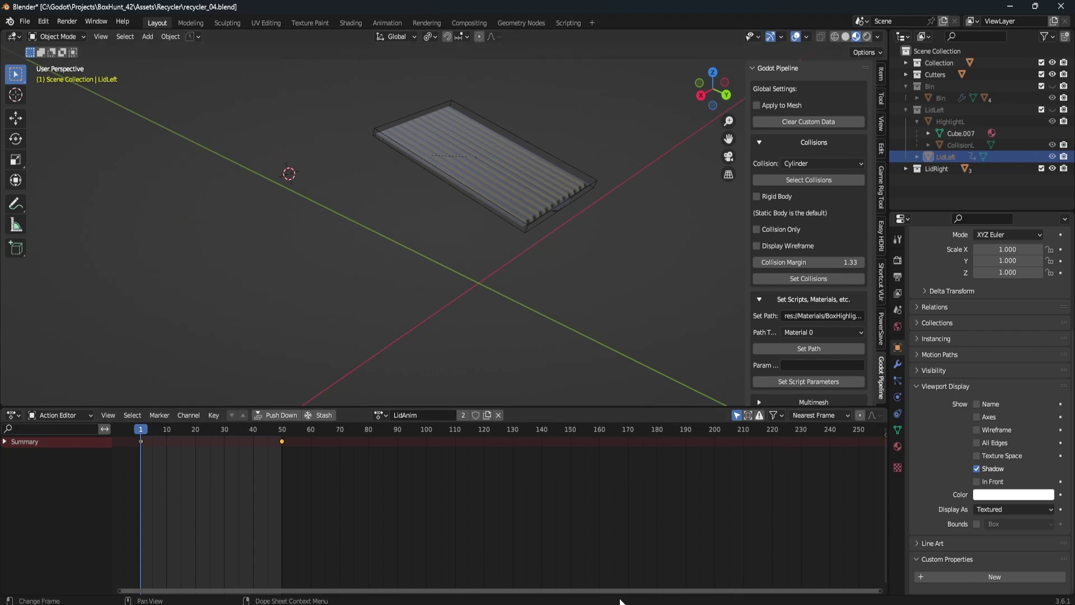
# Step: Switch to Godot, select the AnimationPlayer under recycler_LidRight and scrub its LidAnim animation
pyautogui.hotkey('alt', 'Tab')
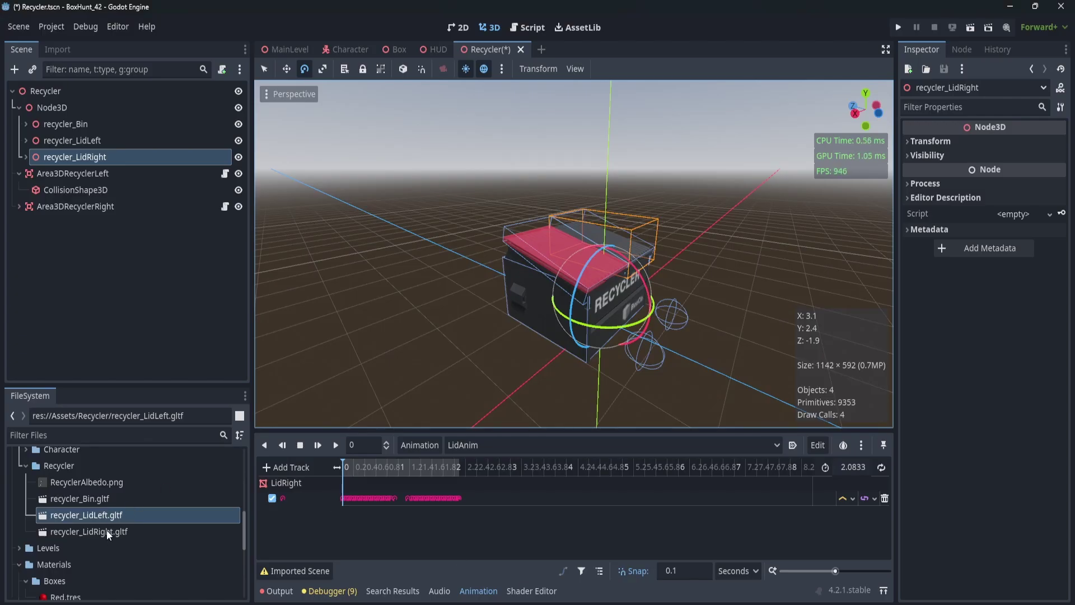
pyautogui.click(25, 157)
pyautogui.click(105, 239)
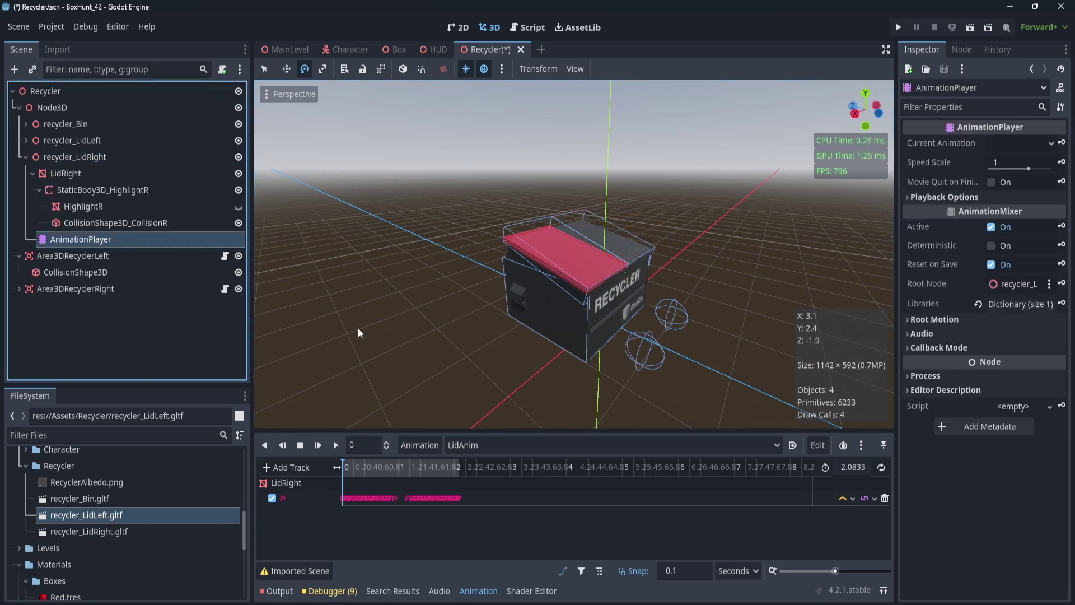
pyautogui.moveTo(367, 469)
pyautogui.mouseDown()
pyautogui.moveTo(407, 469)
pyautogui.moveTo(344, 470)
pyautogui.moveTo(452, 468)
pyautogui.moveTo(348, 469)
pyautogui.moveTo(422, 470)
pyautogui.moveTo(363, 470)
pyautogui.mouseUp()
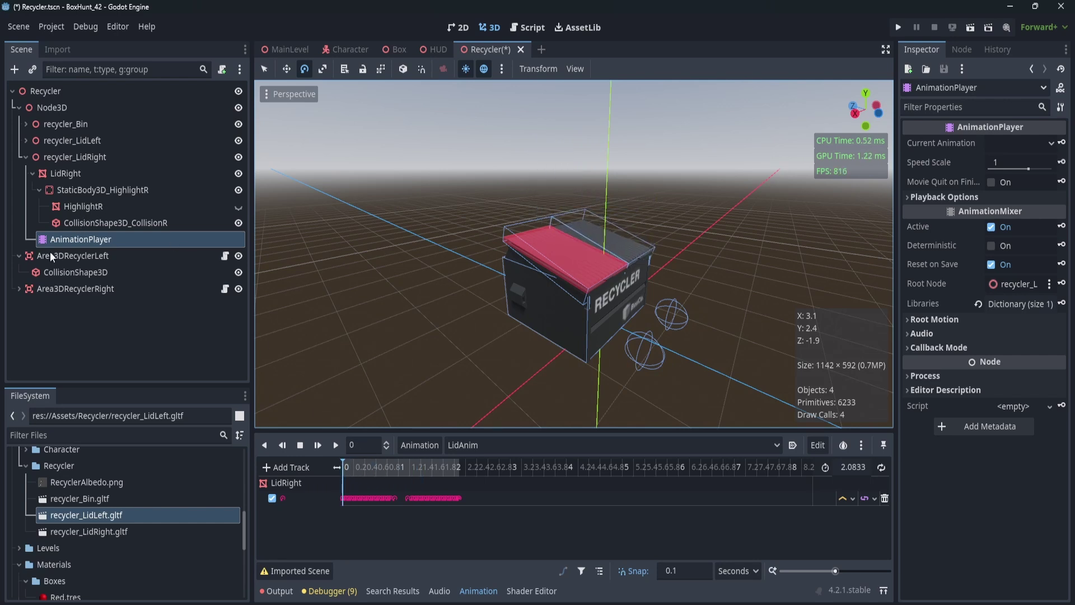
# Step: Expand recycler_LidLeft in the scene tree and toggle the visibility of its HighlightL mesh
pyautogui.click(26, 141)
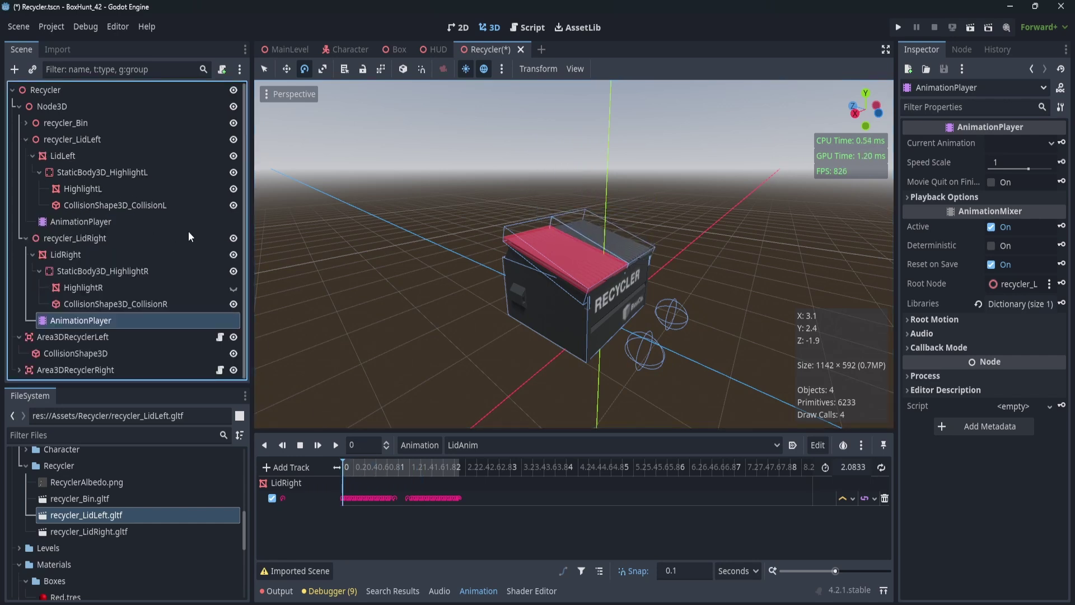
pyautogui.click(234, 189)
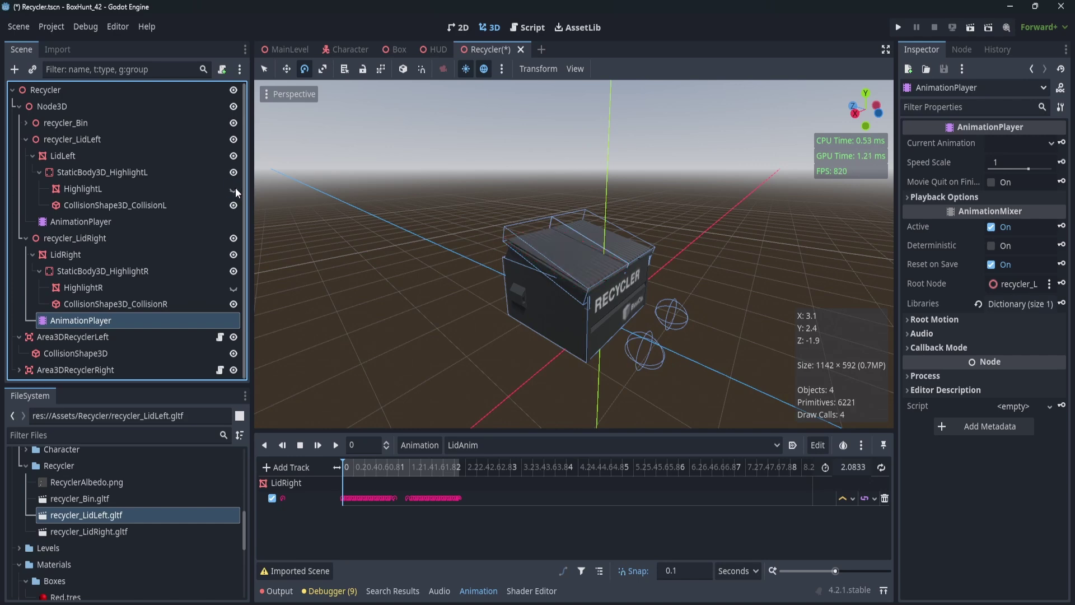
pyautogui.click(235, 189)
pyautogui.click(234, 189)
pyautogui.moveTo(562, 270); pyautogui.dragTo(518, 271, button='middle')
pyautogui.scroll(3, 519, 271)
pyautogui.moveTo(476, 241); pyautogui.dragTo(504, 240, button='middle')
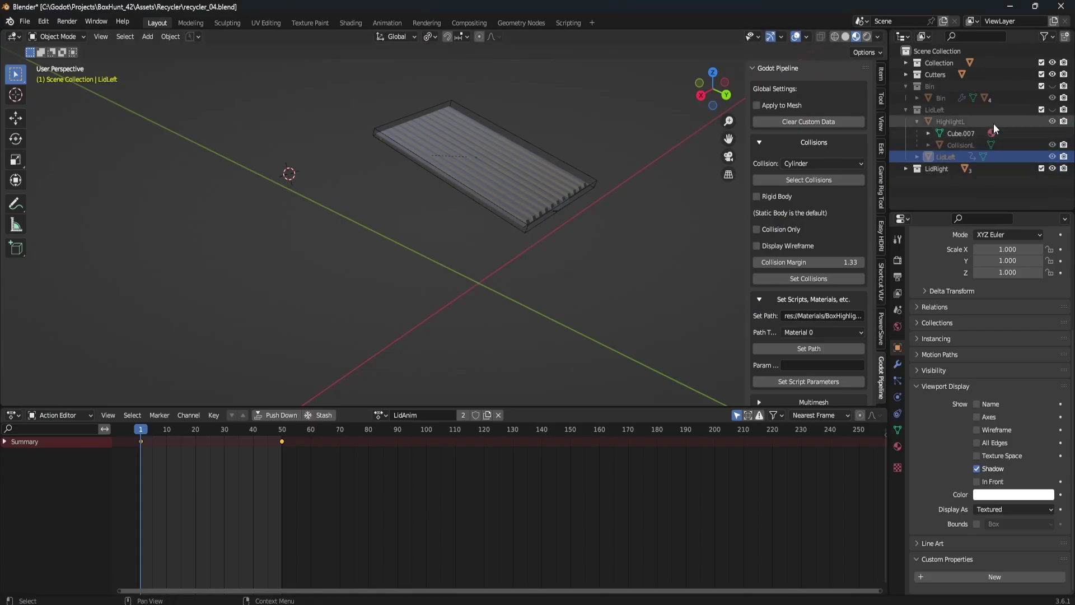
# Step: Switch back to Blender and show the LidLeft collection beside the right lid
pyautogui.click(1052, 110)
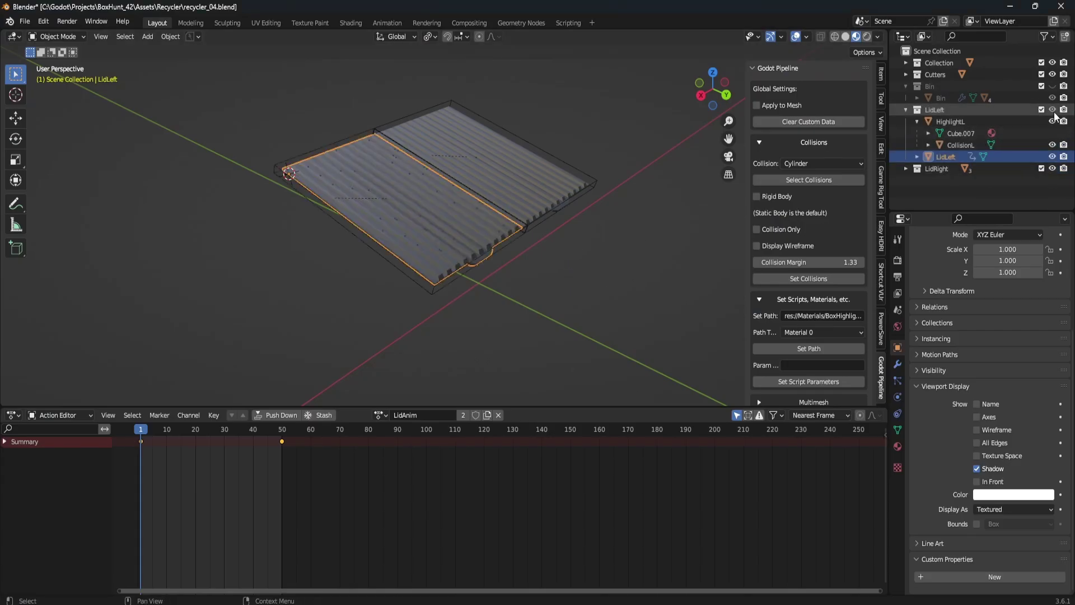
# Step: Inspect the HighlightL object's custom properties, including its material_0 path, and compare its selection with the LidLeft mesh
pyautogui.click(980, 125)
pyautogui.scroll(-2, 941, 404)
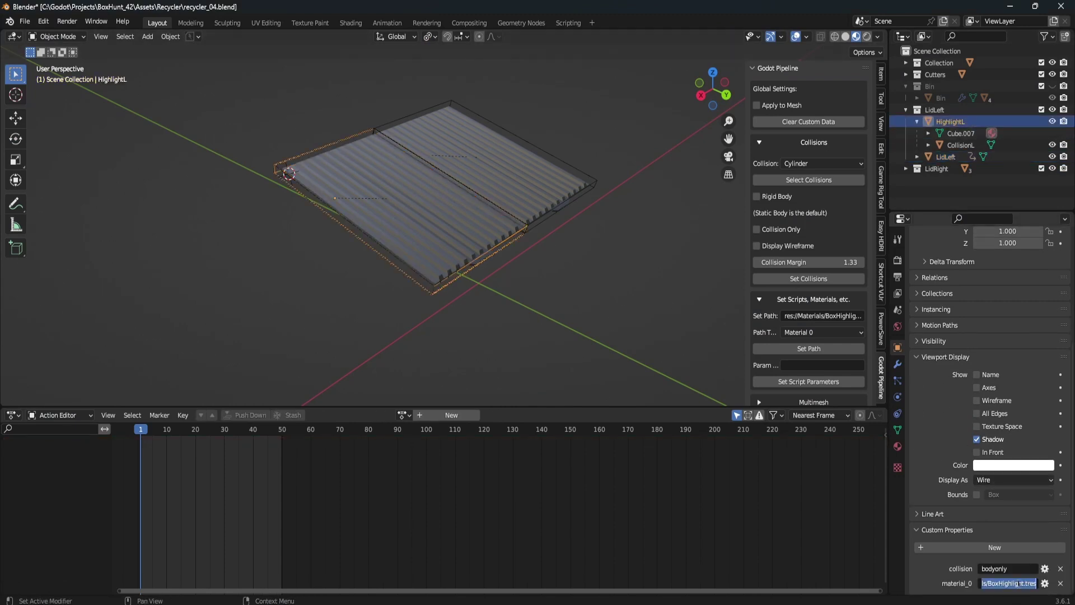
pyautogui.click(478, 249)
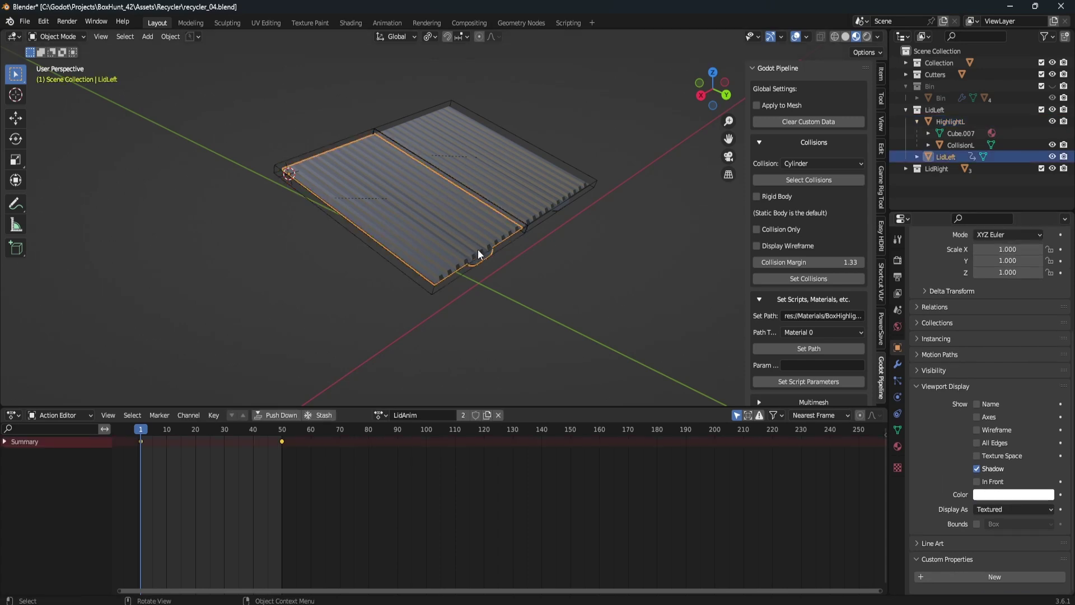
pyautogui.click(482, 257)
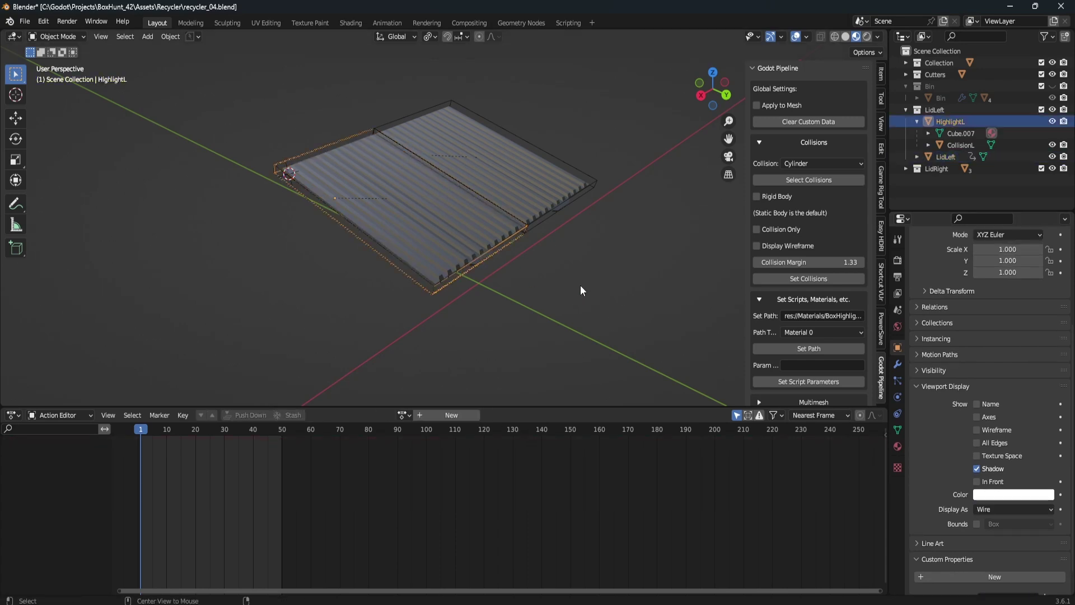
# Step: Unhide the Bin collection so the recycler's body shows together with both lids
pyautogui.hotkey('alt', 'Tab')
pyautogui.hotkey('alt', 'Tab')
pyautogui.moveTo(355, 190); pyautogui.dragTo(448, 207, button='middle')
pyautogui.click(1053, 87)
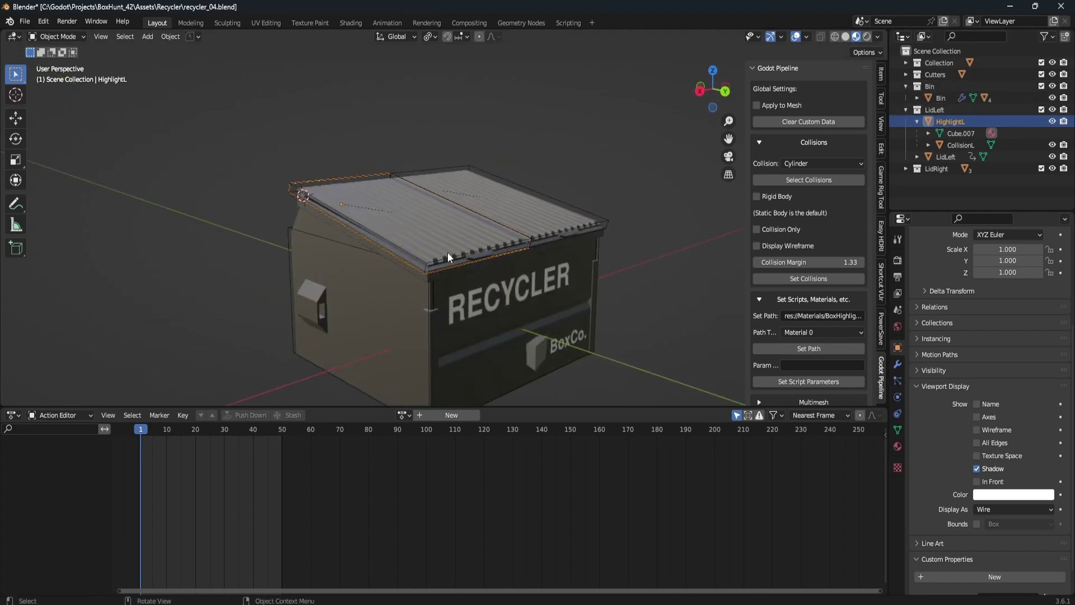
# Step: Switch to Godot and collapse the recycler_LidLeft and recycler_LidRight branches in the scene tree
pyautogui.hotkey('alt', 'Tab')
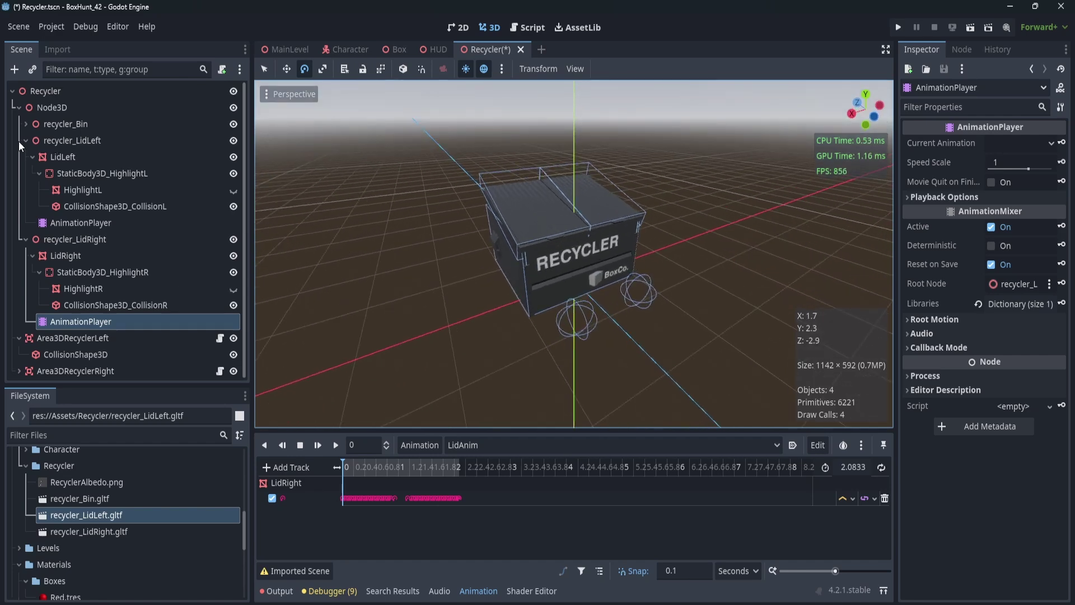
pyautogui.click(19, 141)
pyautogui.click(26, 141)
pyautogui.click(26, 156)
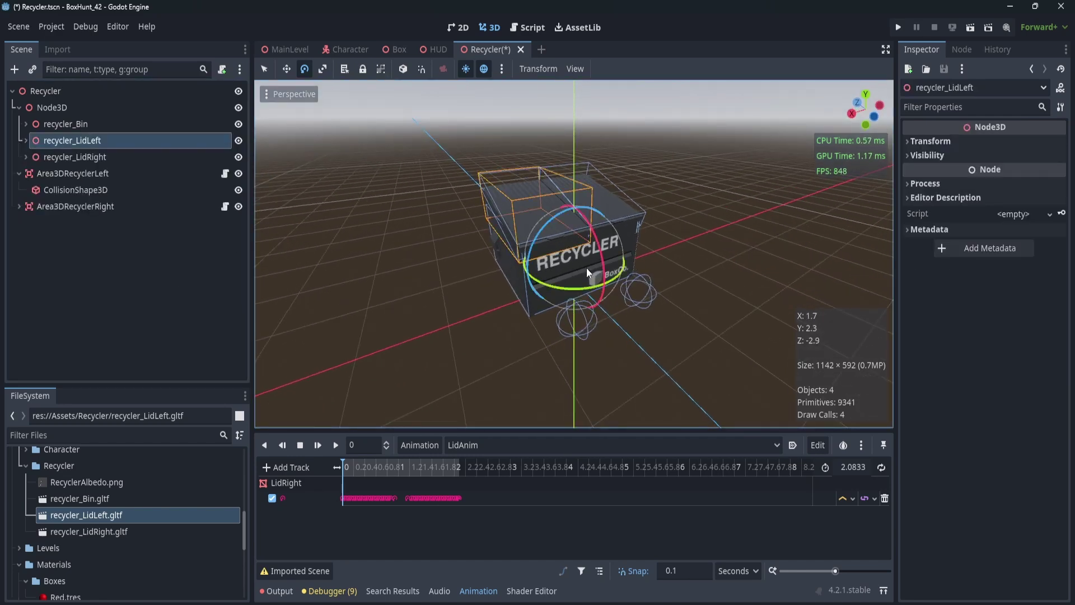
# Step: Examine the CollisionShape3D and its parent Area3DRecyclerLeft, then highlight each of the two lid nodes
pyautogui.click(153, 184)
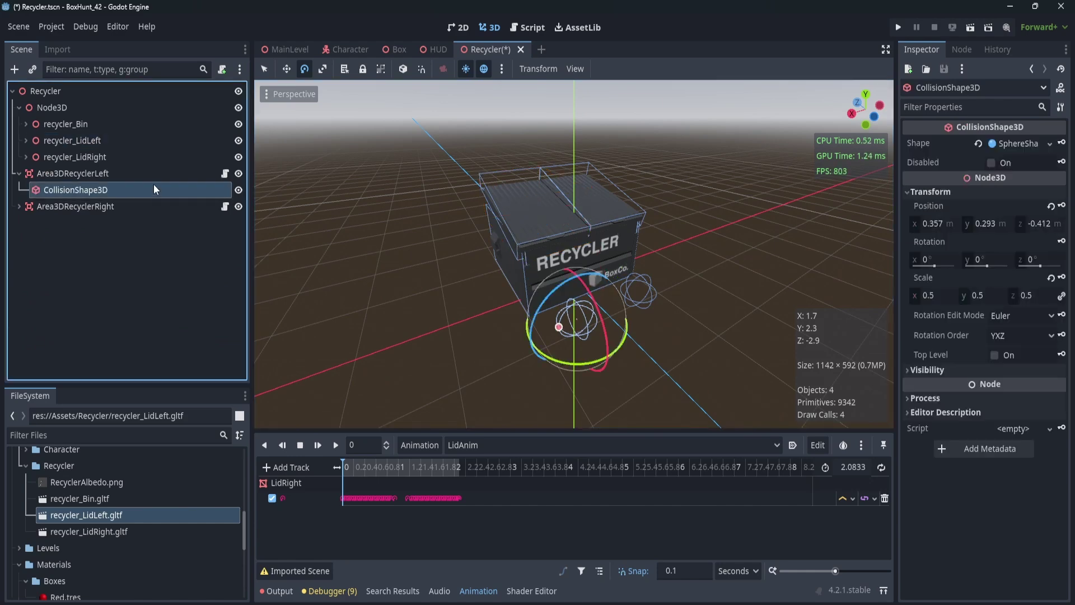
pyautogui.click(153, 174)
pyautogui.press('f')
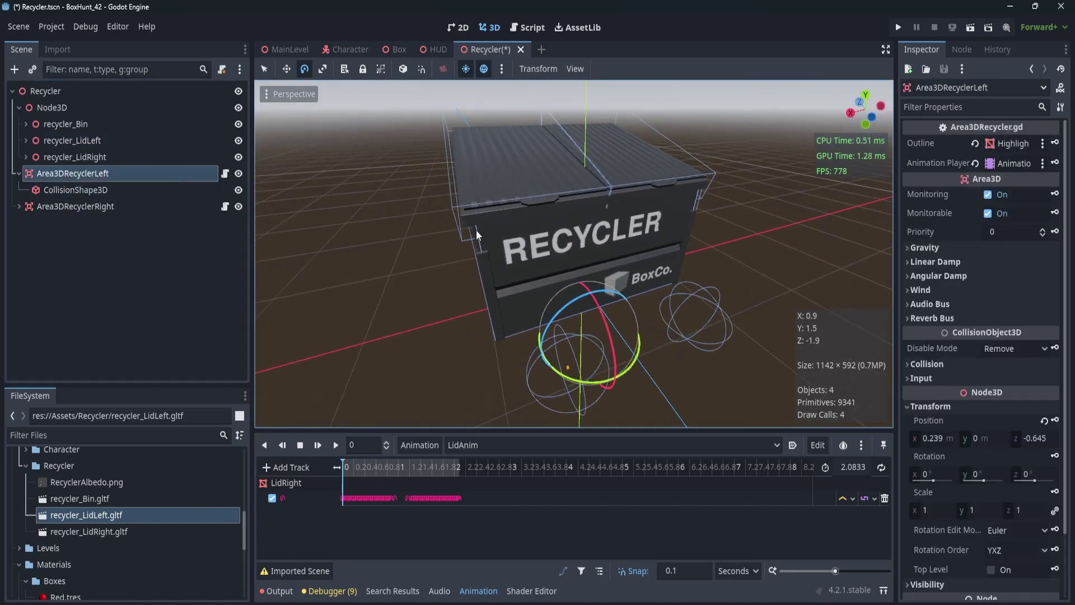
pyautogui.click(94, 142)
pyautogui.click(100, 157)
pyautogui.click(100, 143)
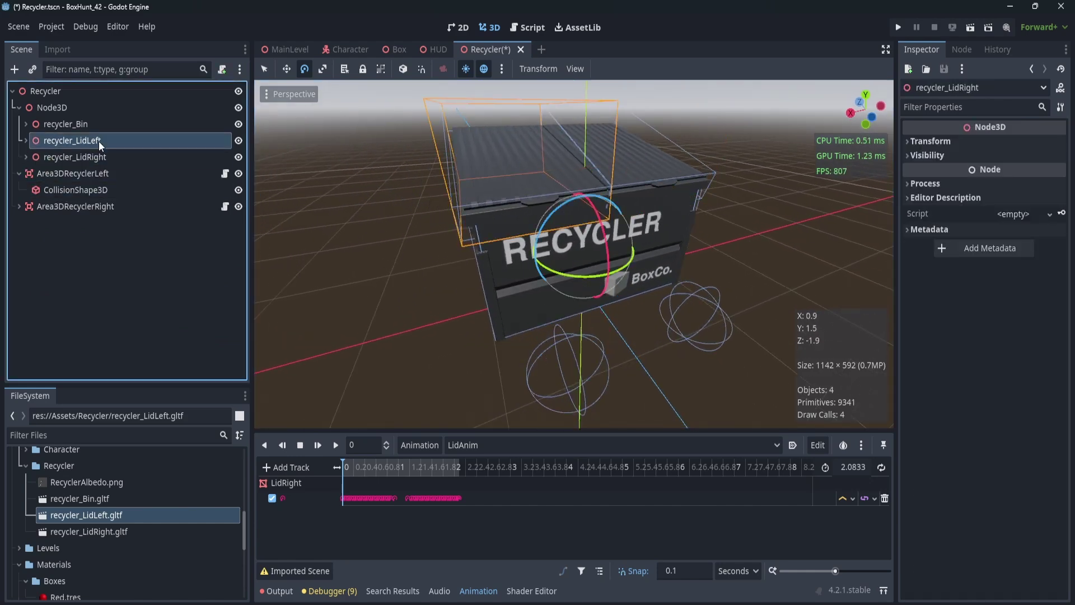
# Step: Focus on Area3DRecyclerLeft and examine both detection spheres from the front of the recycler
pyautogui.click(115, 174)
pyautogui.press('f')
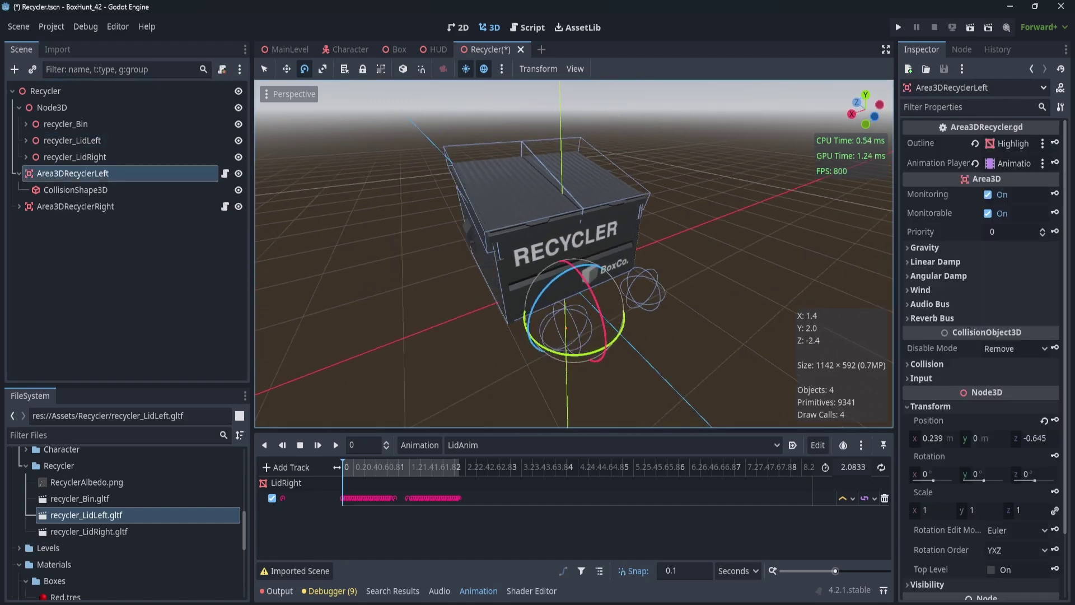
pyautogui.moveTo(602, 310); pyautogui.dragTo(522, 315, button='middle')
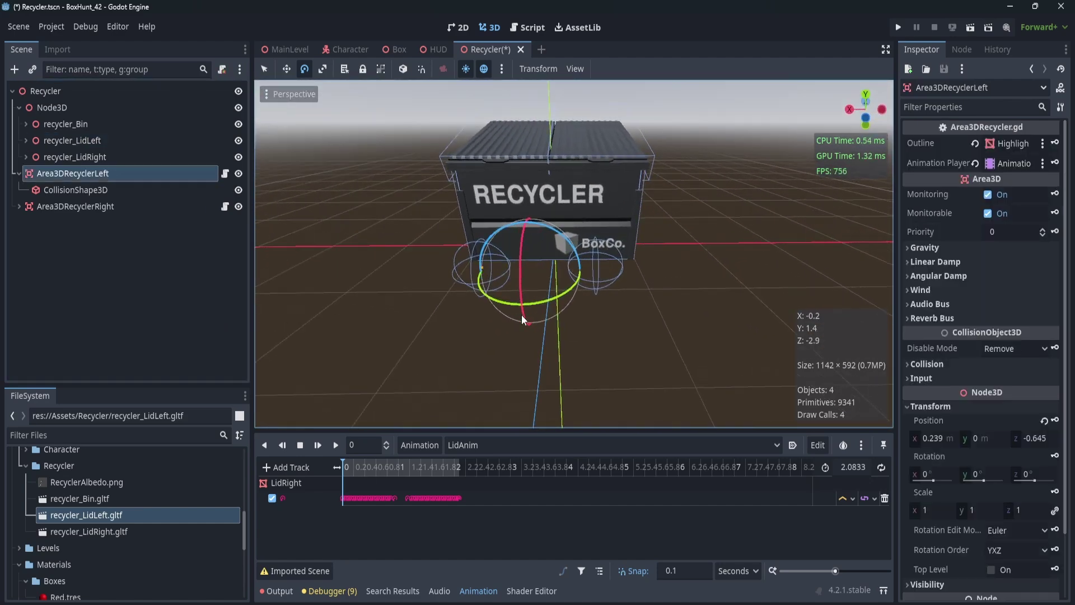
pyautogui.moveTo(471, 278); pyautogui.dragTo(443, 280, button='middle')
pyautogui.keyDown('shift'); pyautogui.moveTo(526, 283); pyautogui.dragTo(632, 285, button='middle'); pyautogui.keyUp('shift')
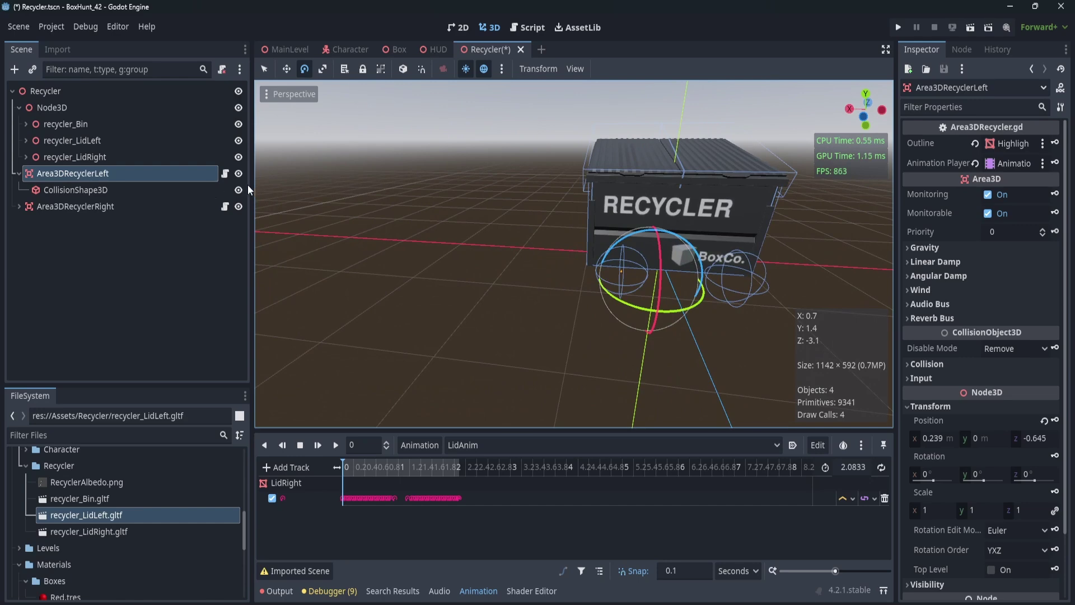
# Step: Review the Area3DRecycler.gd script attached to Area3DRecyclerLeft, then return to the 3D workspace
pyautogui.click(225, 175)
pyautogui.scroll(3, 638, 287)
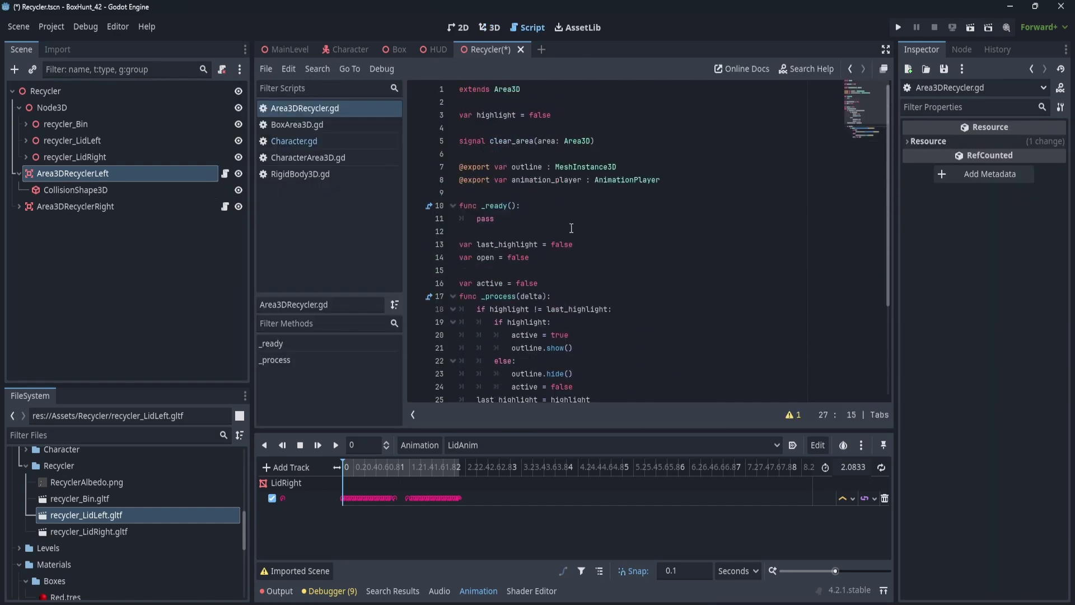
pyautogui.scroll(-3, 571, 227)
pyautogui.click(489, 28)
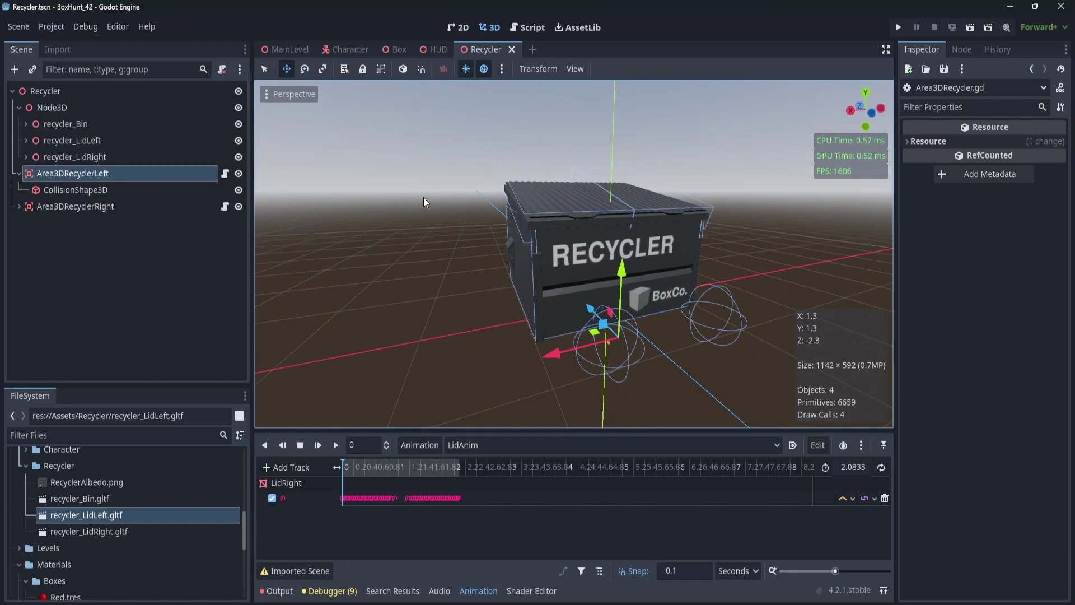
# Step: Run the game and drive the robot around in front of the recycler and the grey box
pyautogui.click(50, 26)
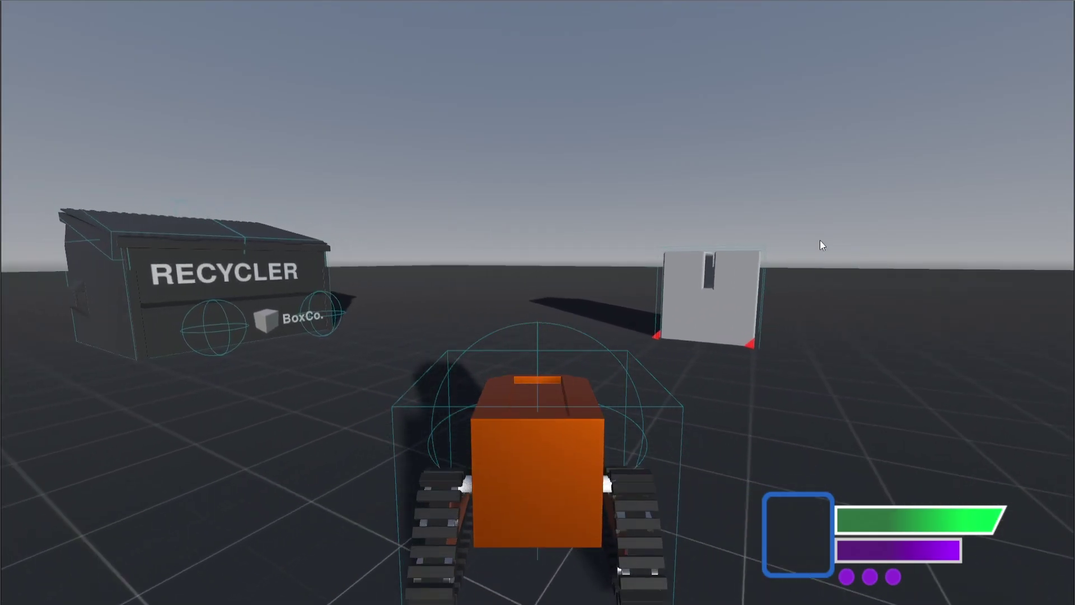
pyautogui.press('d')
pyautogui.press('a')
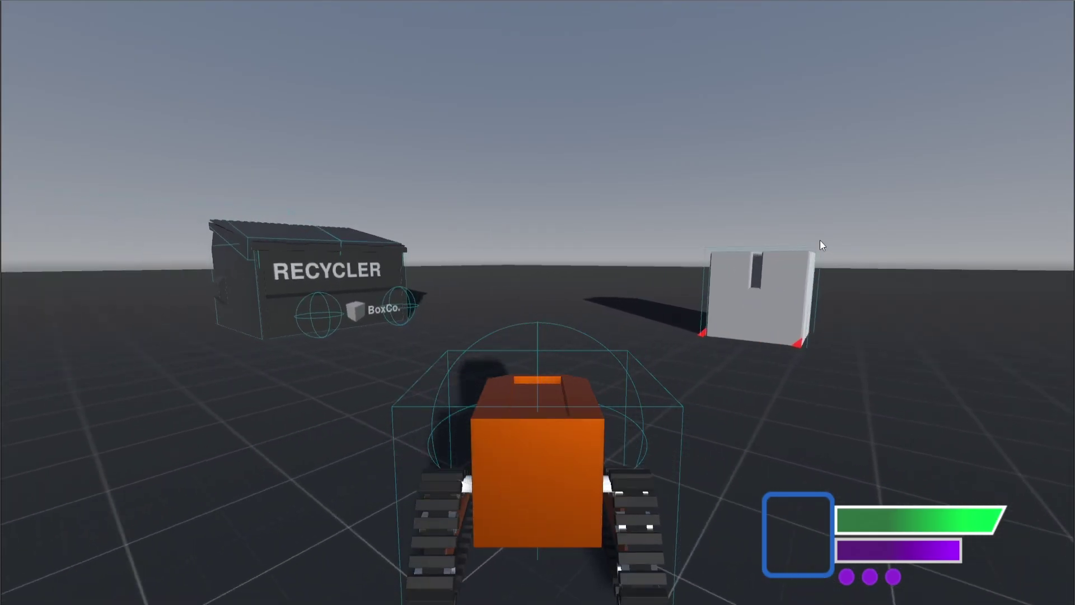
pyautogui.press('w')
pyautogui.press('d')
pyautogui.press('a')
pyautogui.press('s')
pyautogui.press('d')
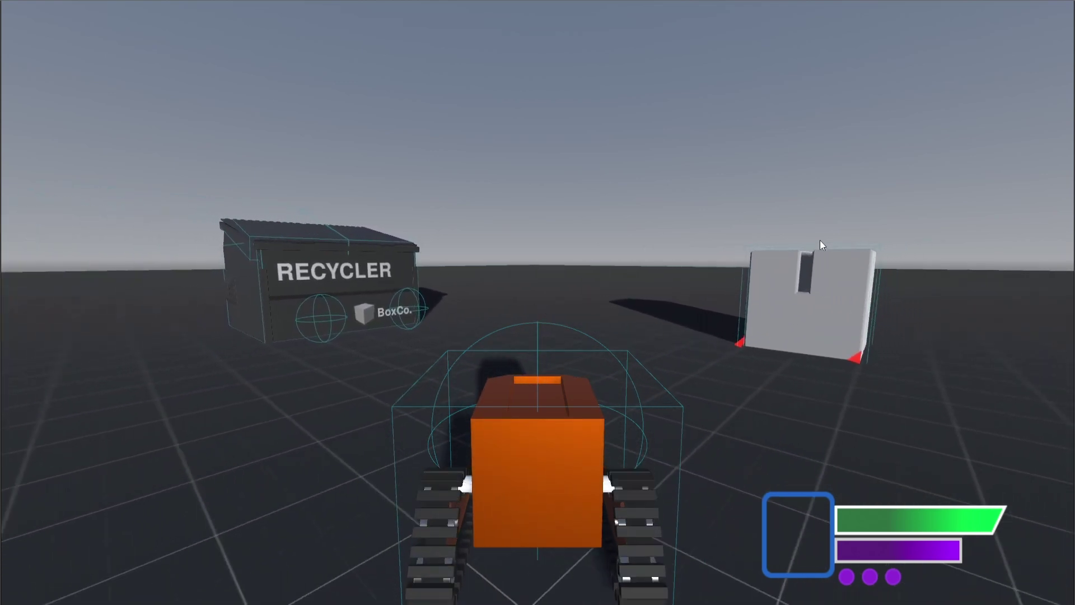
pyautogui.press('w')
pyautogui.press('a')
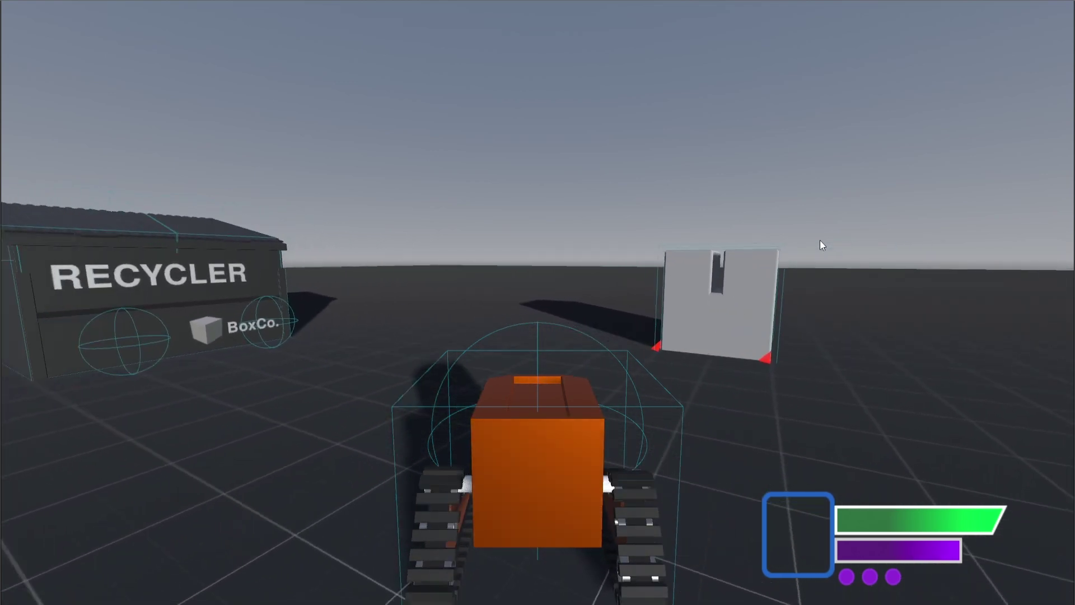
pyautogui.press('a')
pyautogui.press('d')
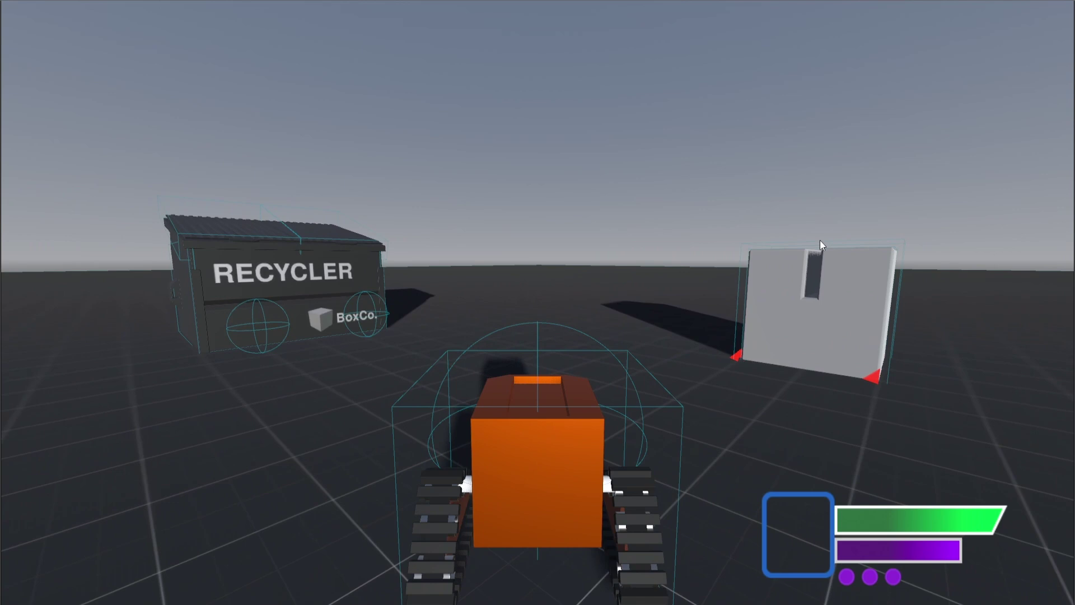
# Step: Drive the robot into the recycler's left detection sphere and back and forth to test the left lid's highlight
pyautogui.press('s')
pyautogui.press('w')
pyautogui.press('a')
pyautogui.press('a')
pyautogui.press('w')
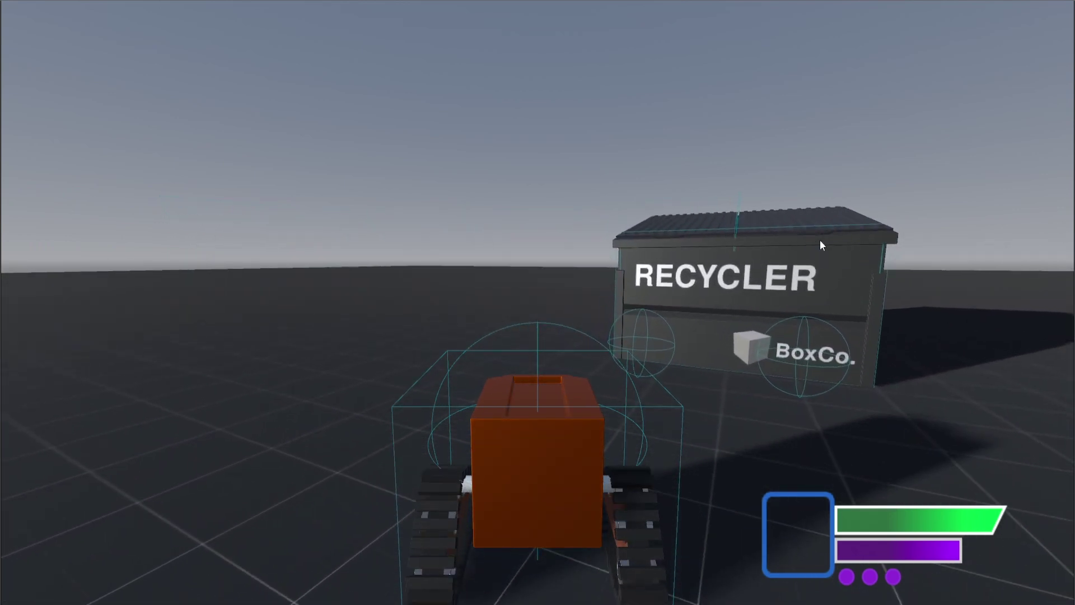
pyautogui.press('d')
pyautogui.press('w')
pyautogui.press('s')
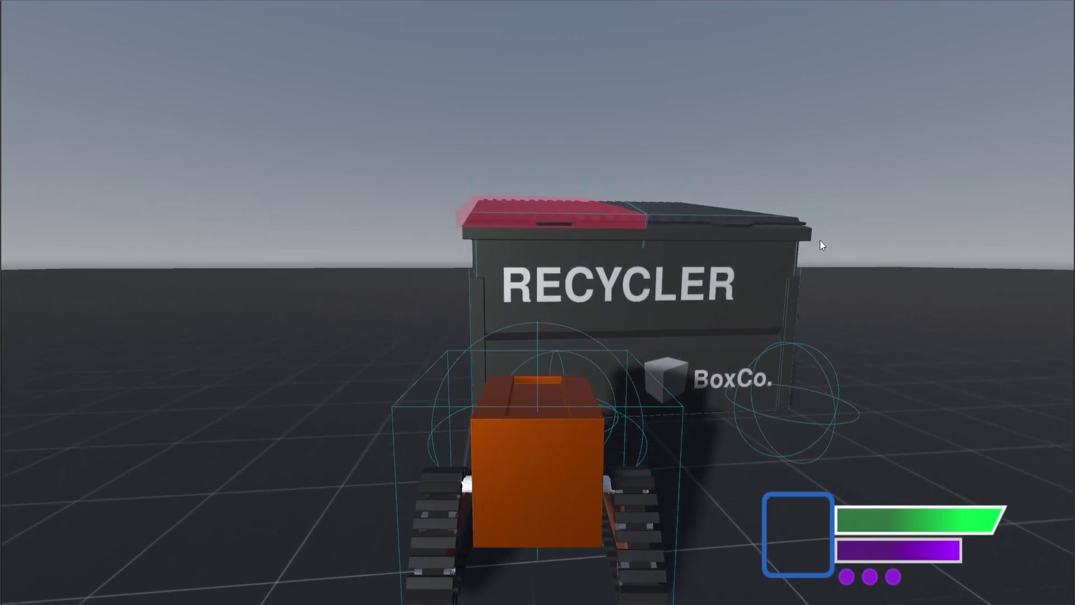
pyautogui.press('w')
pyautogui.press('w')
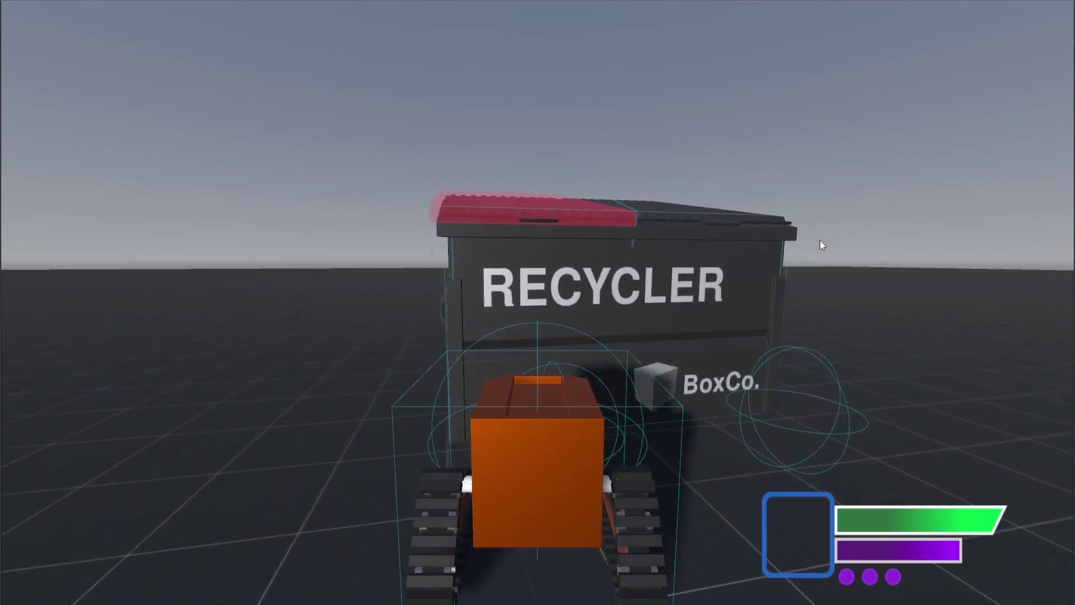
pyautogui.press('s')
pyautogui.press('w')
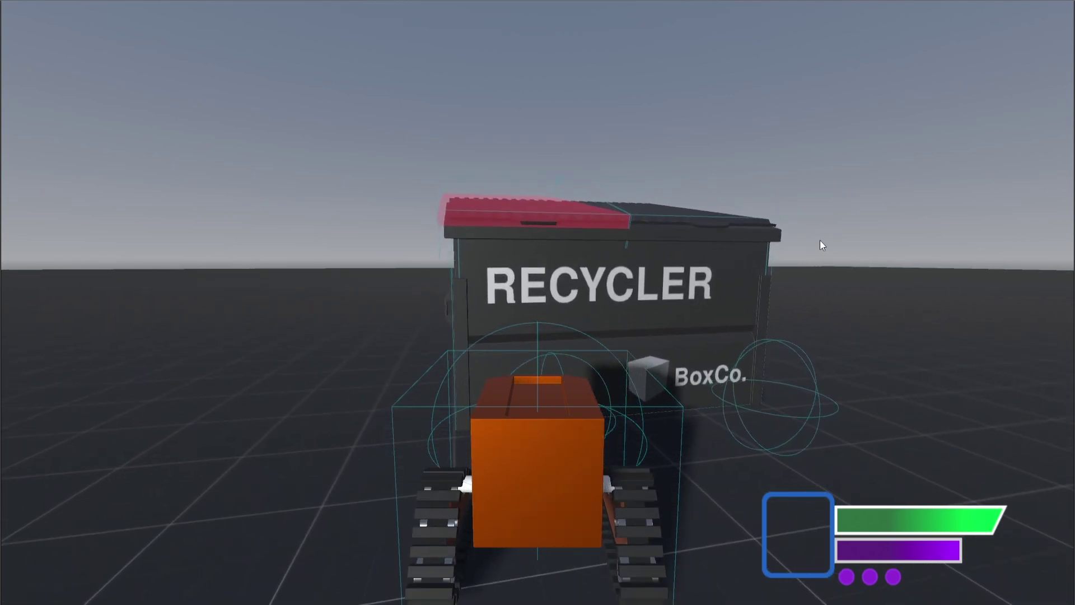
# Step: Trigger the opening animation of the recycler's left lid, then steer the robot around beside it
pyautogui.press('e')
pyautogui.press('s')
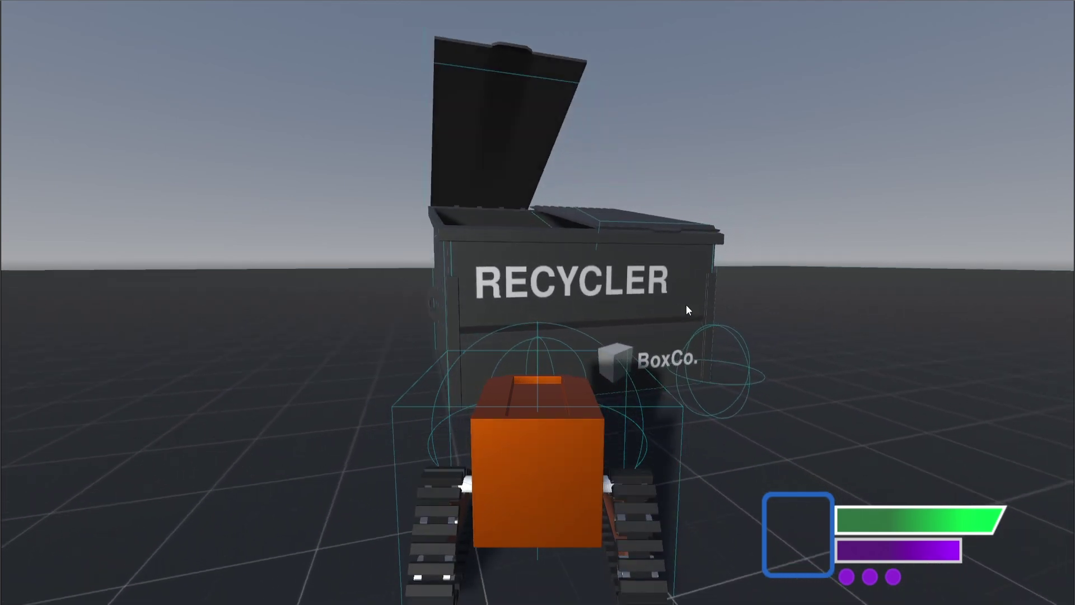
pyautogui.press('w')
pyautogui.press('s')
pyautogui.press('a')
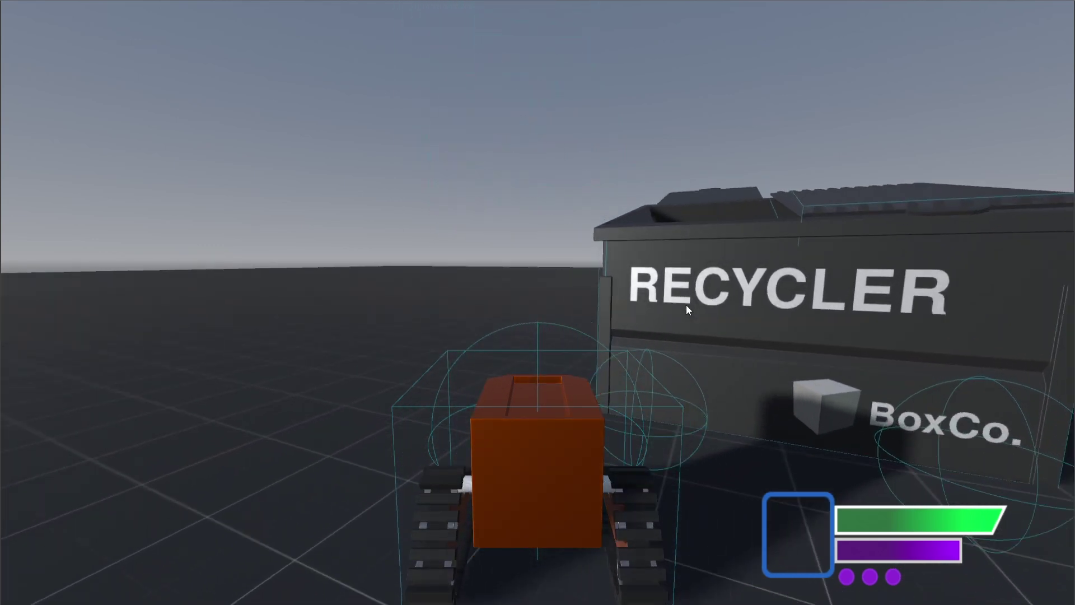
# Step: Reposition the robot in front of the recycler and jump it on top to test the collisions
pyautogui.press('d')
pyautogui.press('d')
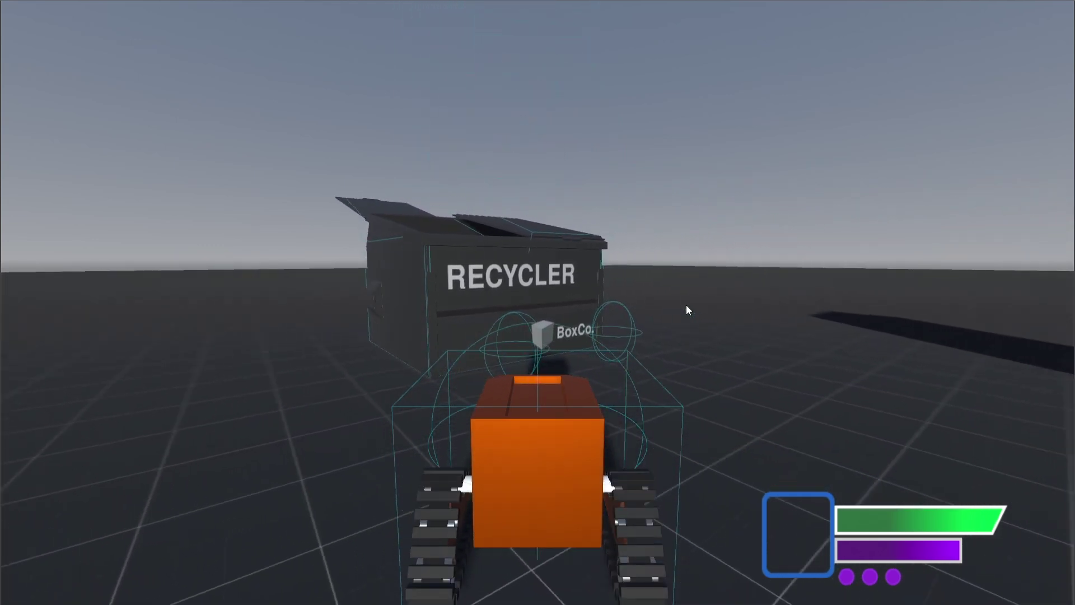
pyautogui.press('a')
pyautogui.press('s')
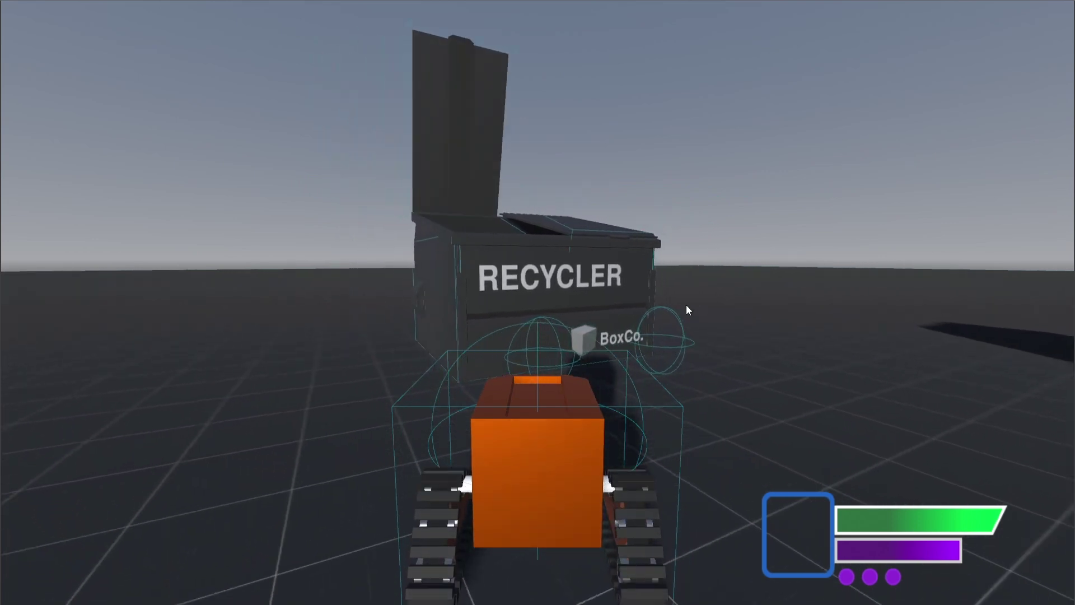
pyautogui.press('w')
pyautogui.press('space')
pyautogui.press('w')
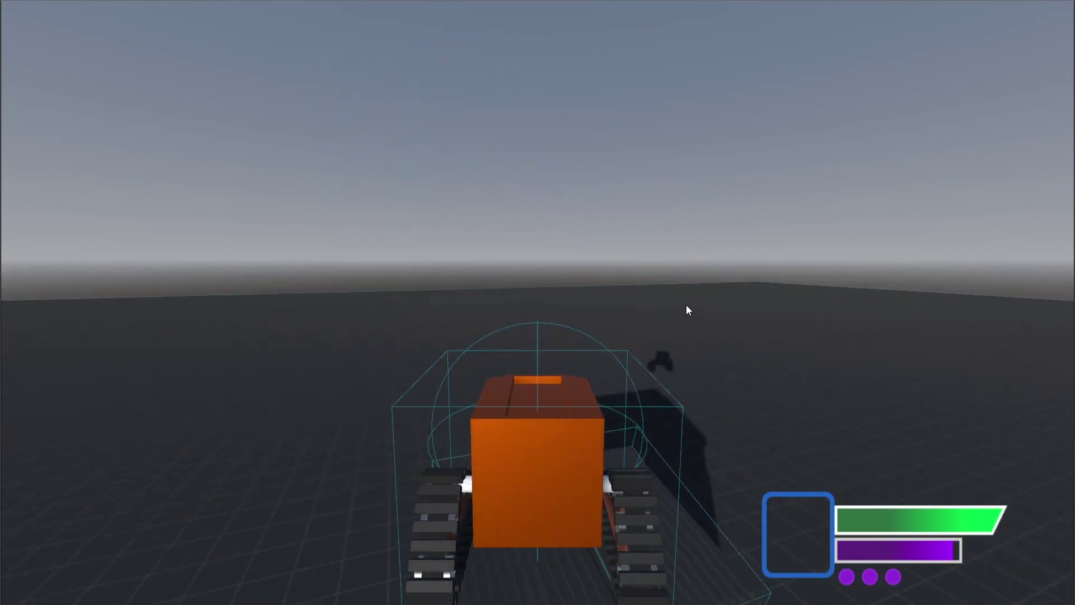
pyautogui.press('space')
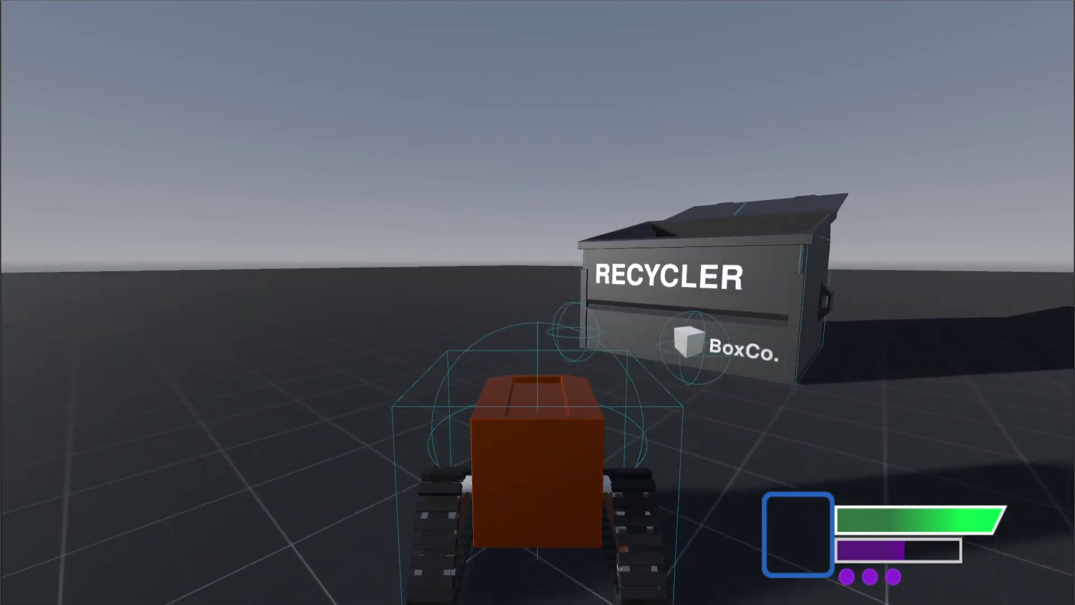
# Step: With both lids open, drive the robot between the two detection spheres to test each lid's highlight, then back away
pyautogui.press('w')
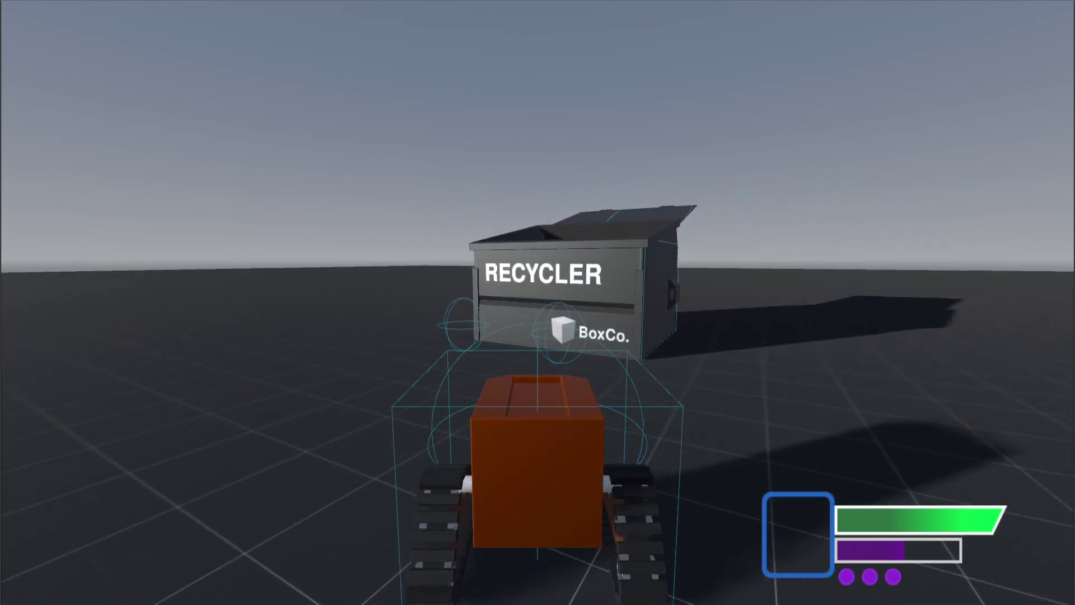
pyautogui.press('s')
pyautogui.press('d')
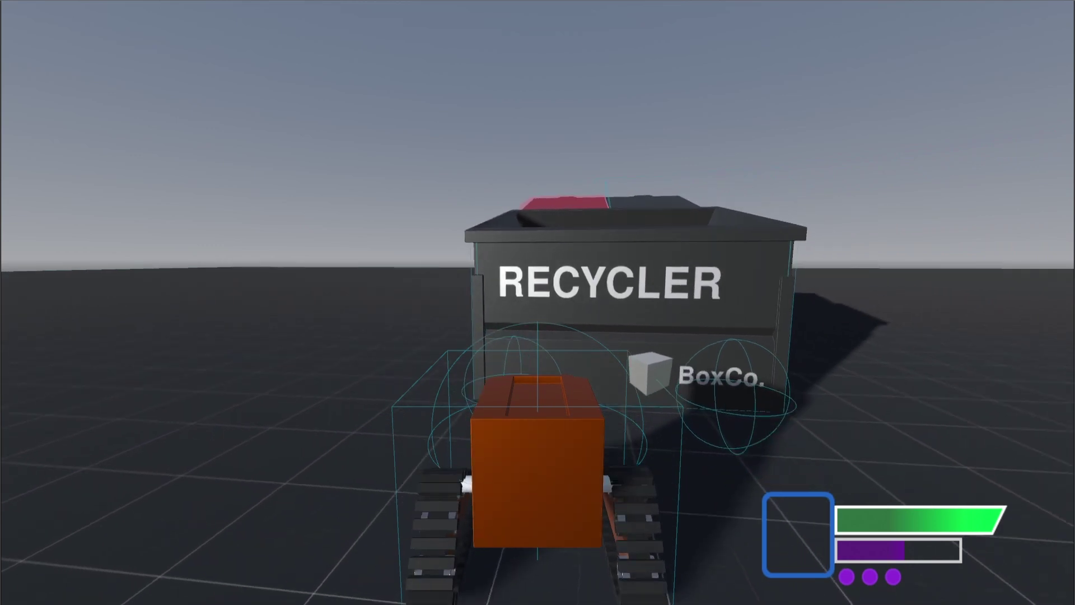
pyautogui.press('a')
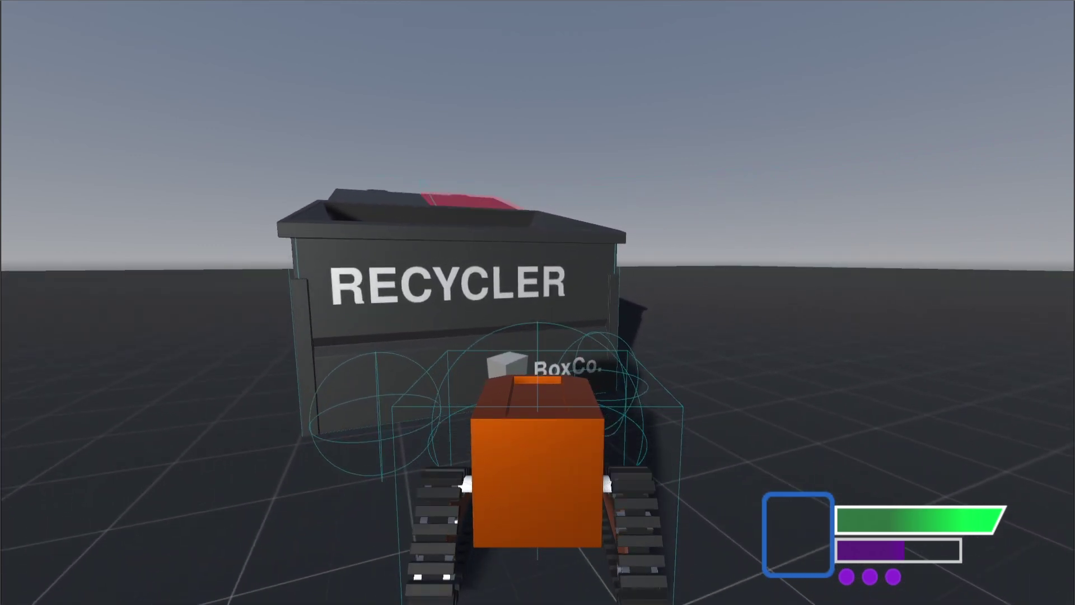
pyautogui.press('s')
pyautogui.press('a')
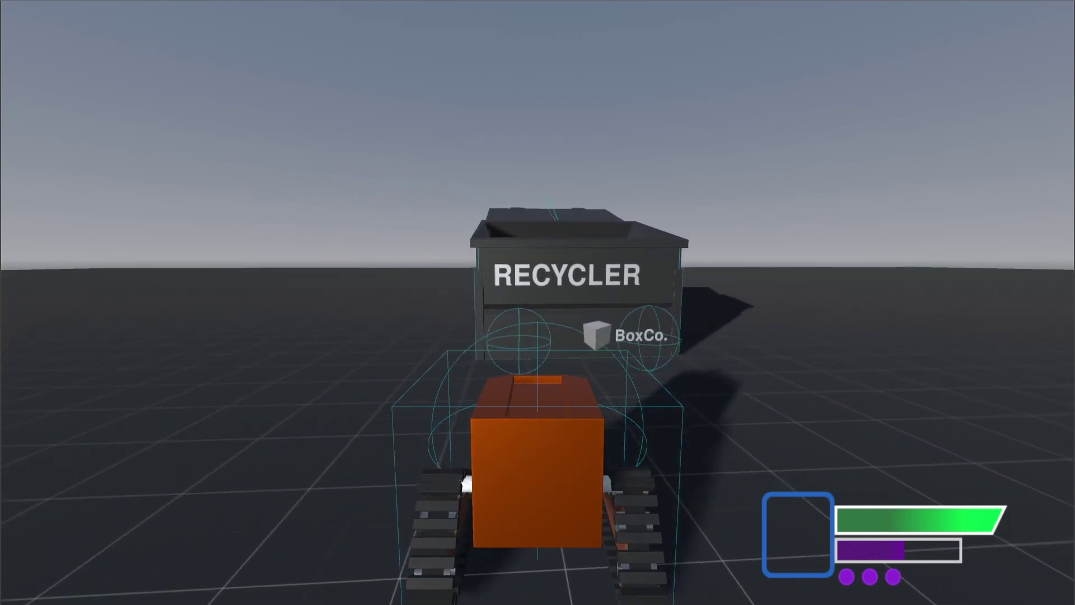